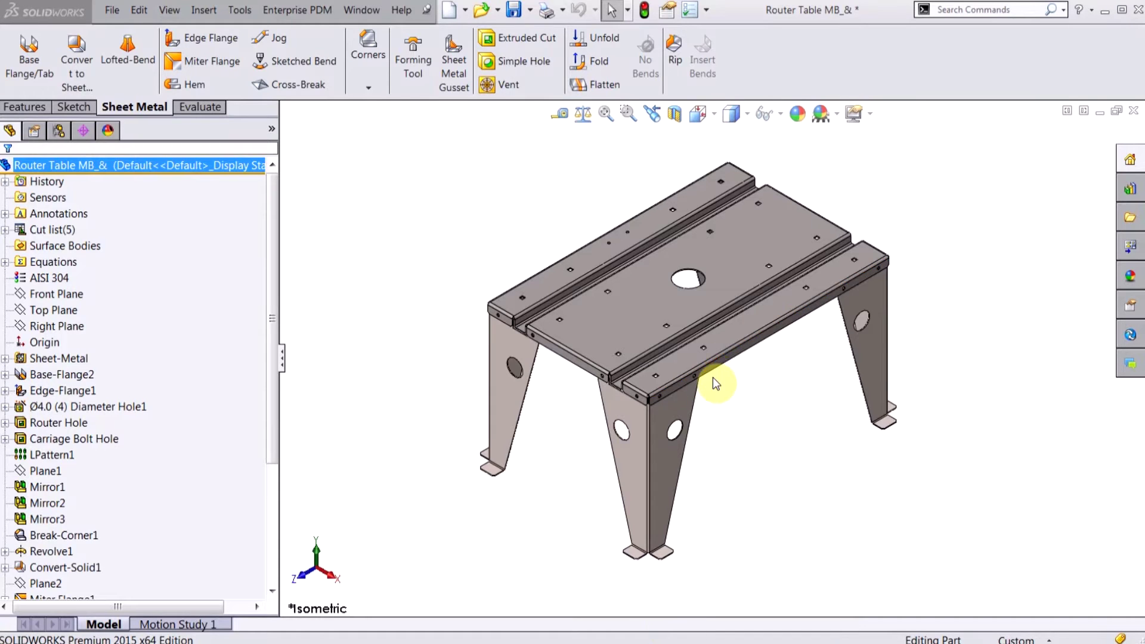
# - Examine the cut list's table top and table legs, including their bodies and assigned materials
pyautogui.click(717, 338)
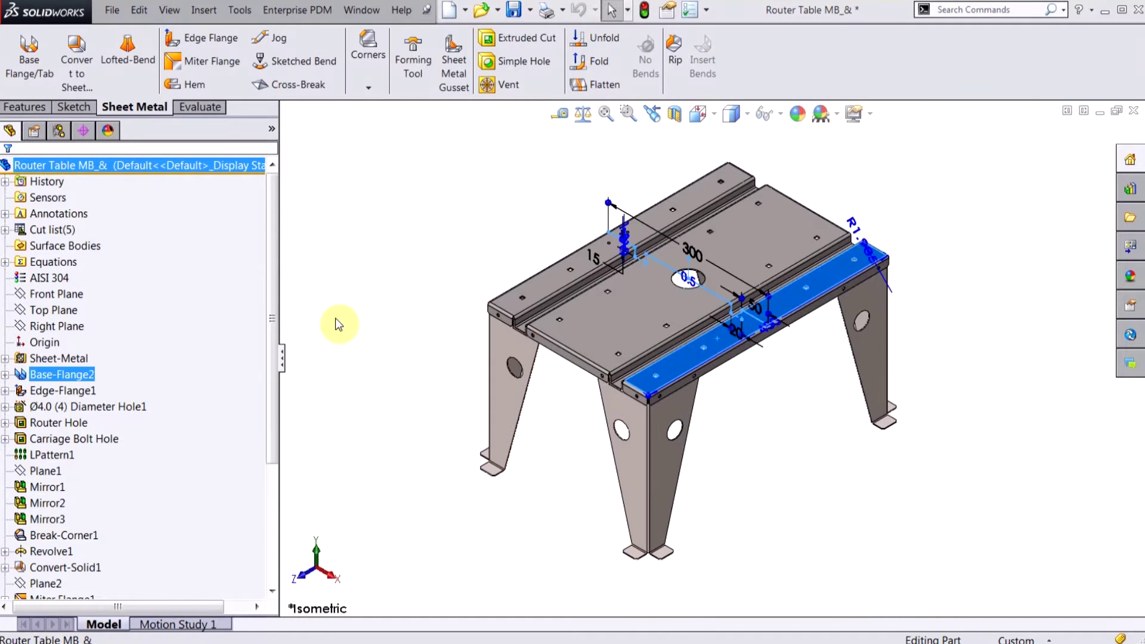
pyautogui.press('Escape')
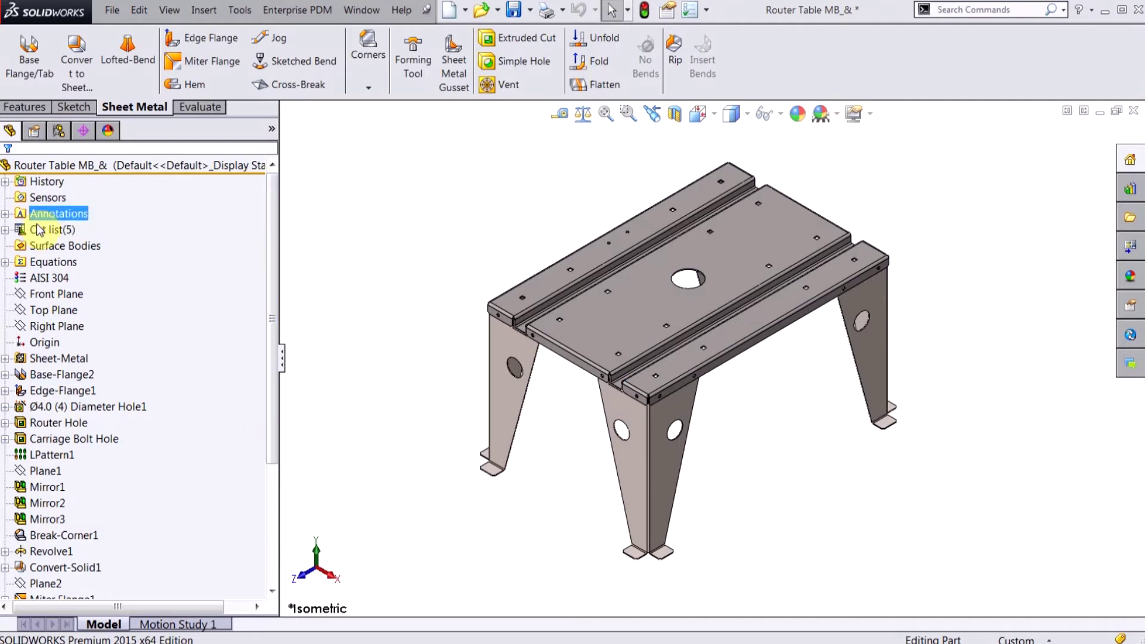
pyautogui.click(5, 230)
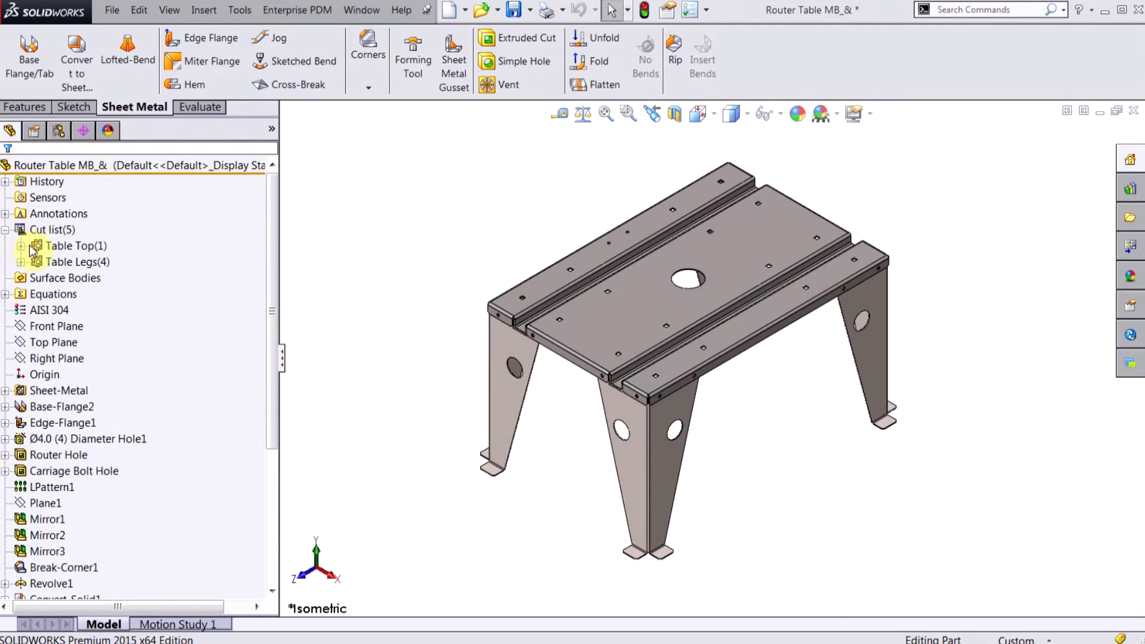
pyautogui.click(40, 230)
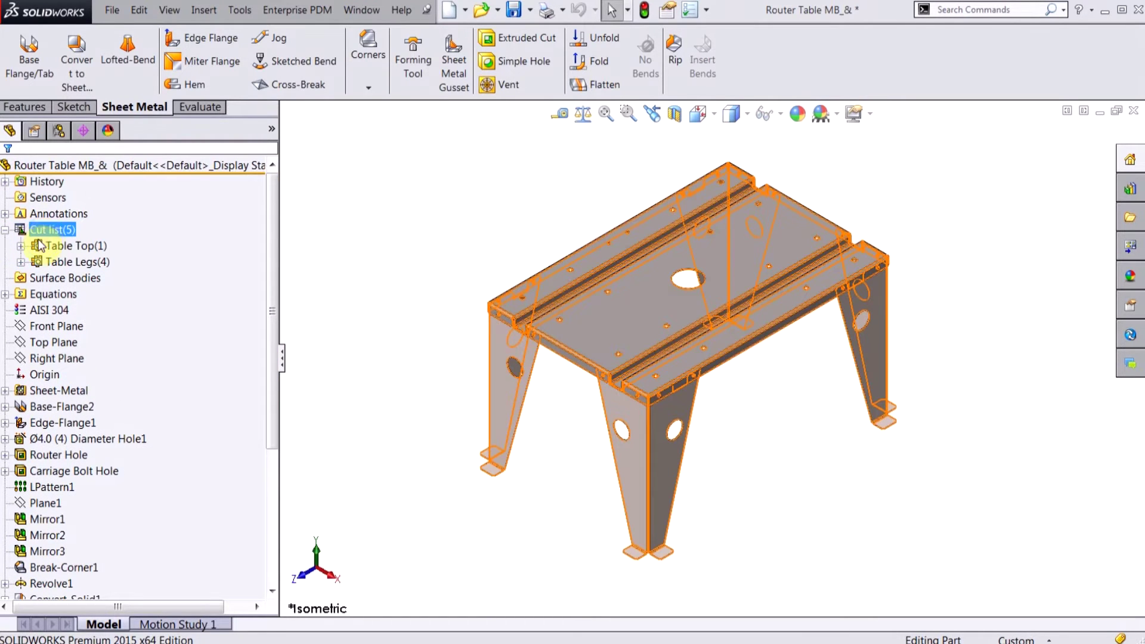
pyautogui.click(62, 248)
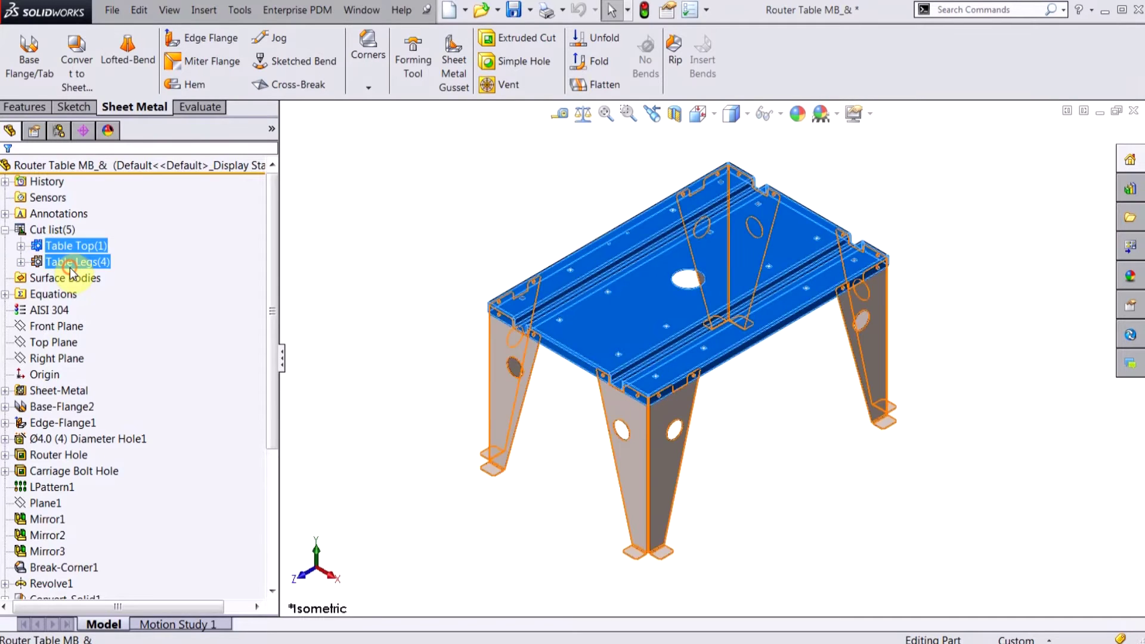
pyautogui.click(70, 263)
pyautogui.click(21, 246)
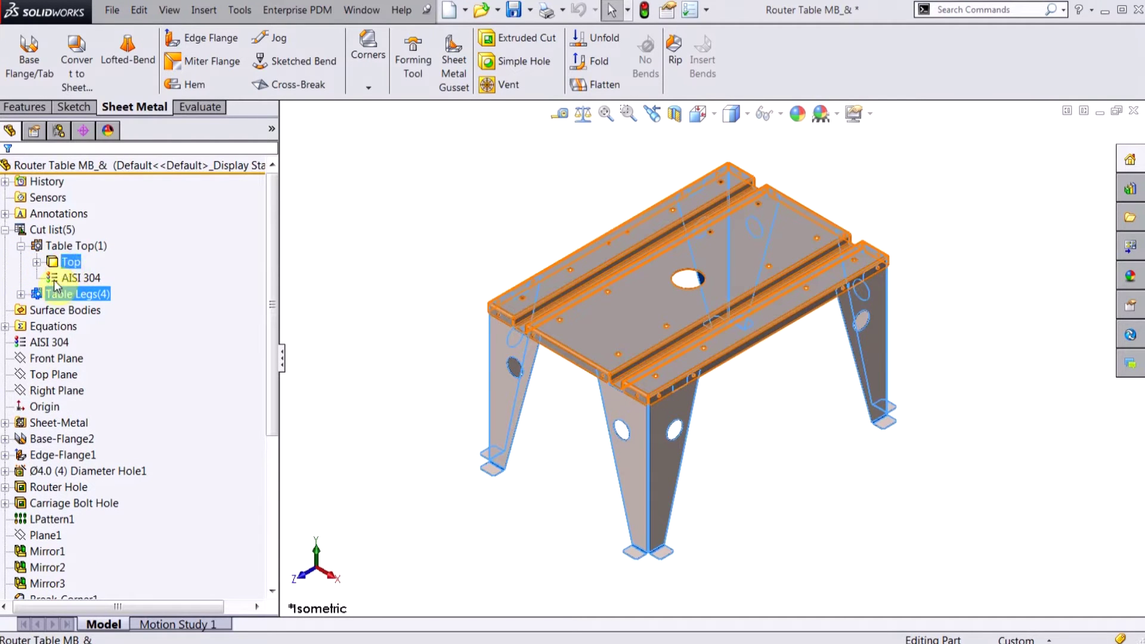
pyautogui.click(21, 294)
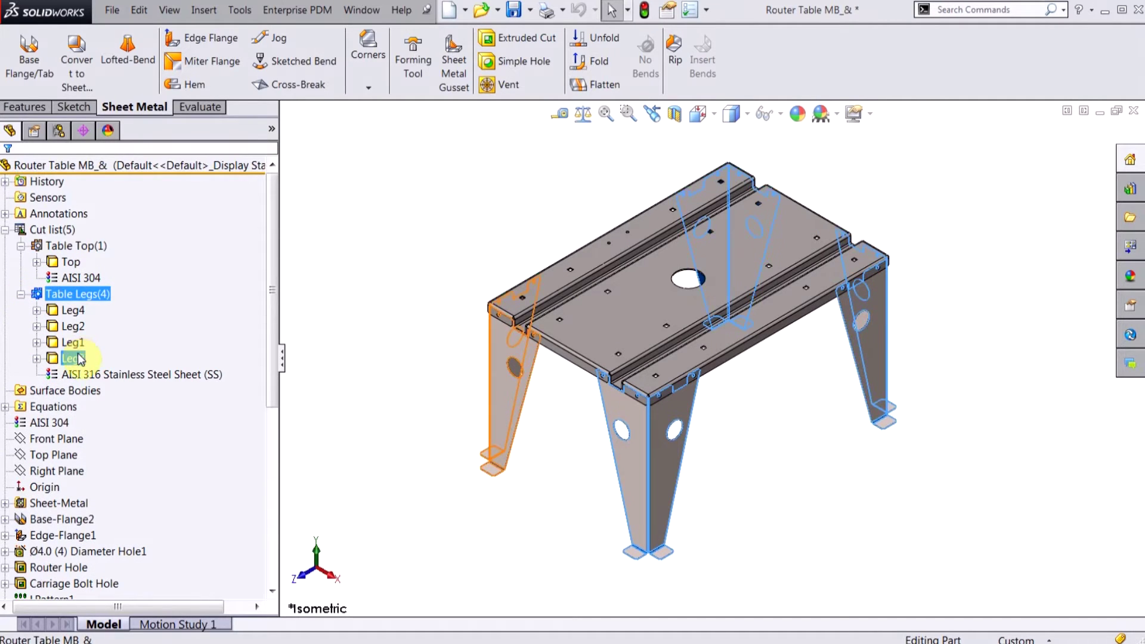
pyautogui.click(94, 375)
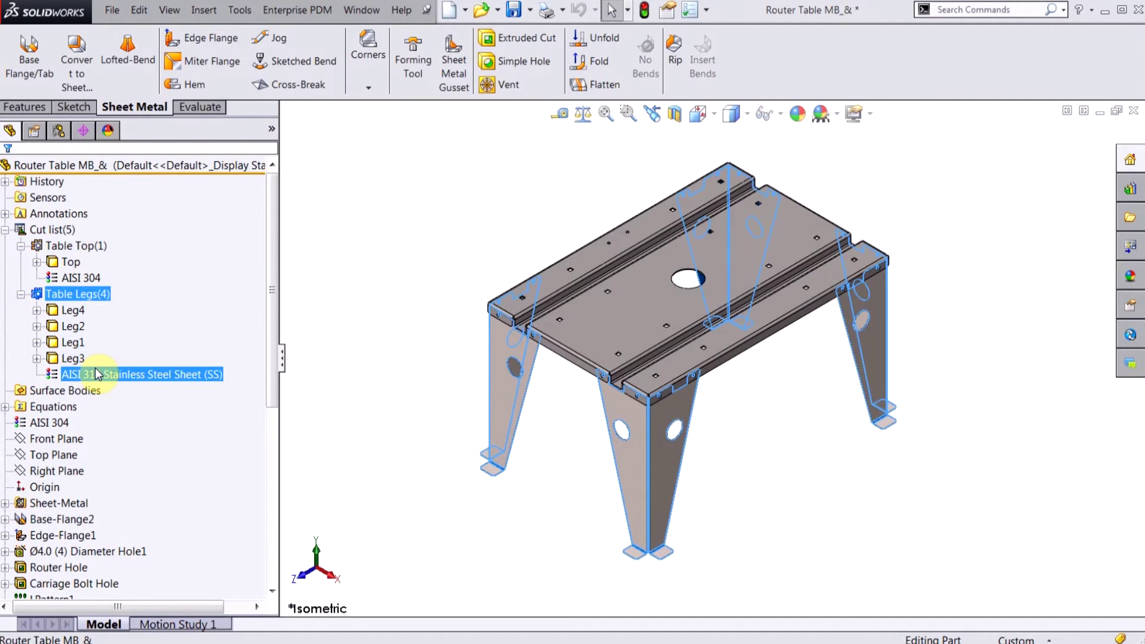
pyautogui.click(430, 420)
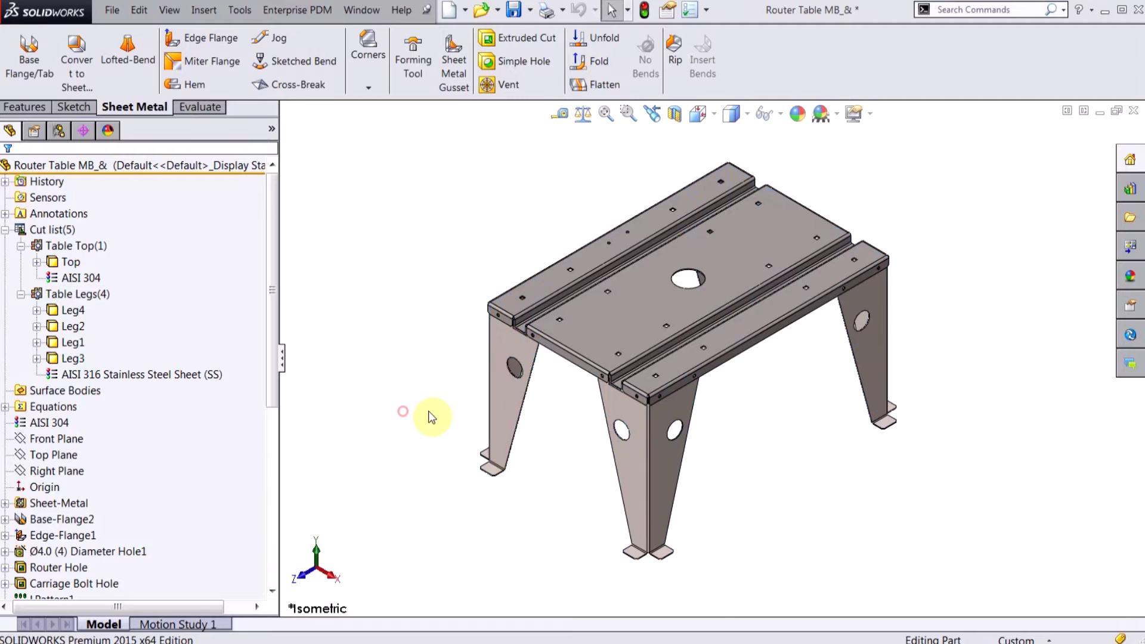
# - Set the outer strip's width dimension in the table top's base flange to 75 mm
pyautogui.click(733, 353)
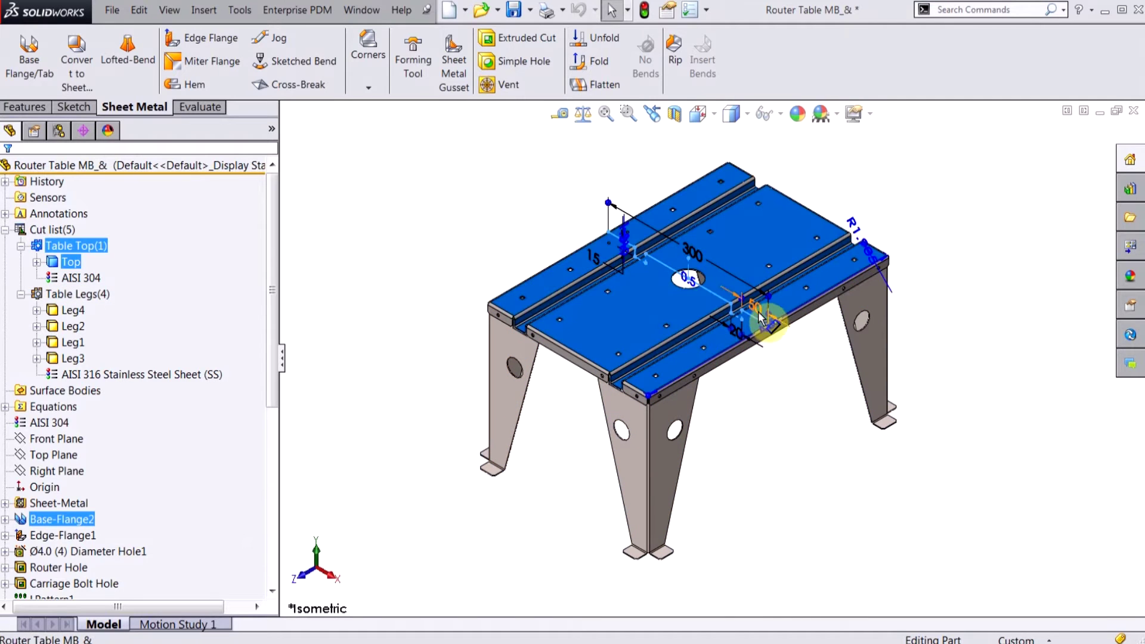
pyautogui.click(757, 312)
pyautogui.write('75')
pyautogui.press('Return')
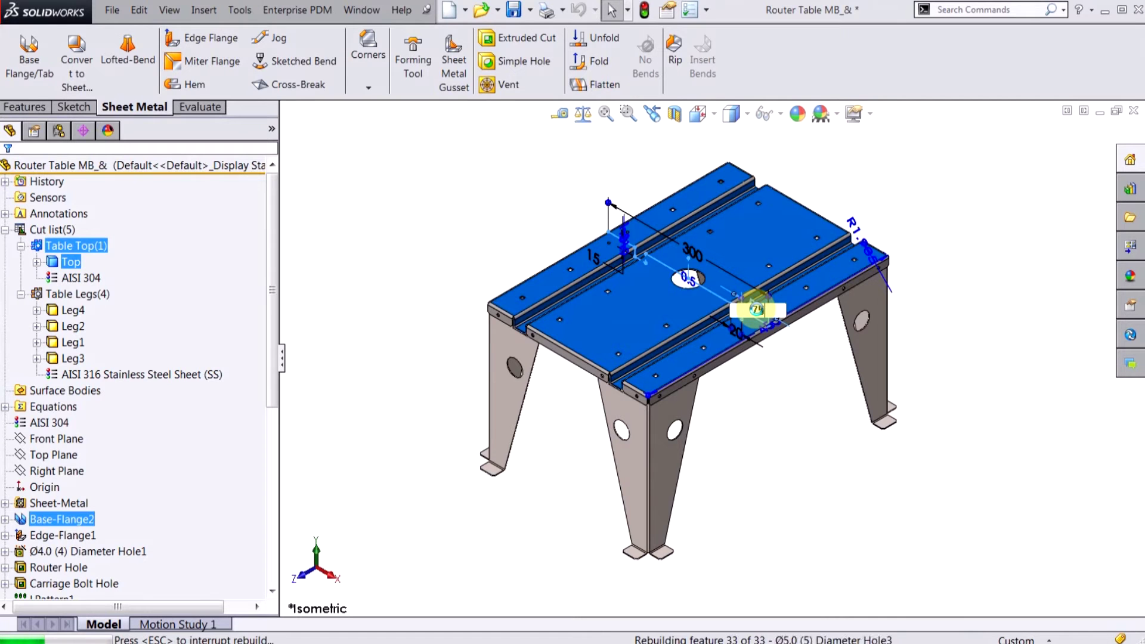
pyautogui.click(611, 354)
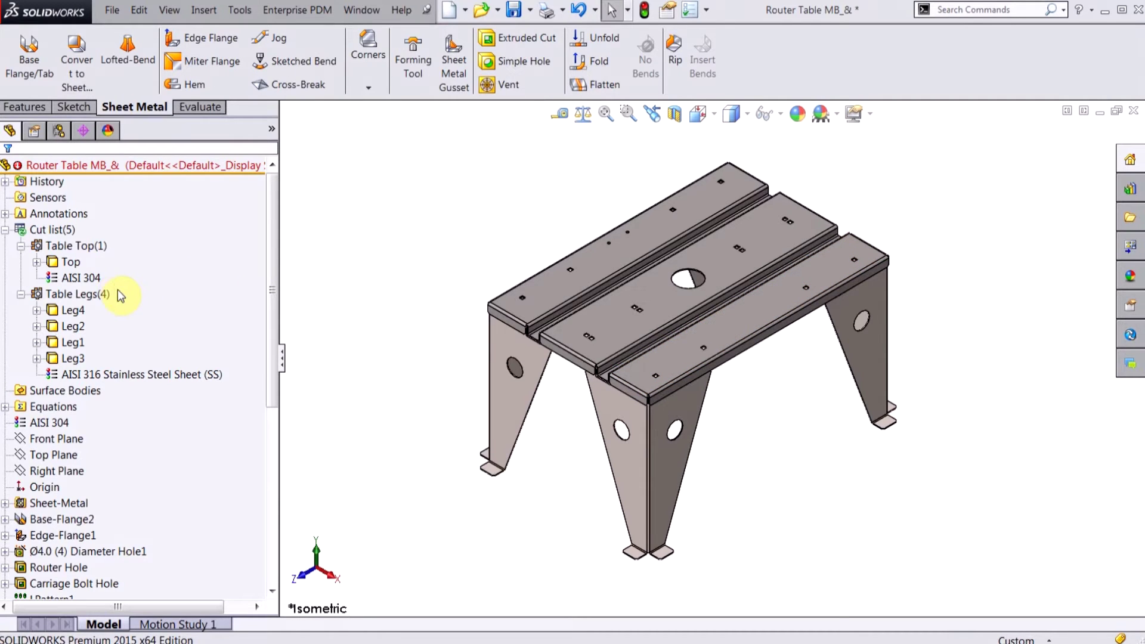
# - Review the cut-list materials and the gauge, radius and bend settings of Sheet-Metal(1) and Sheet-Metal(12), leaving both definitions without changes
pyautogui.click(81, 278)
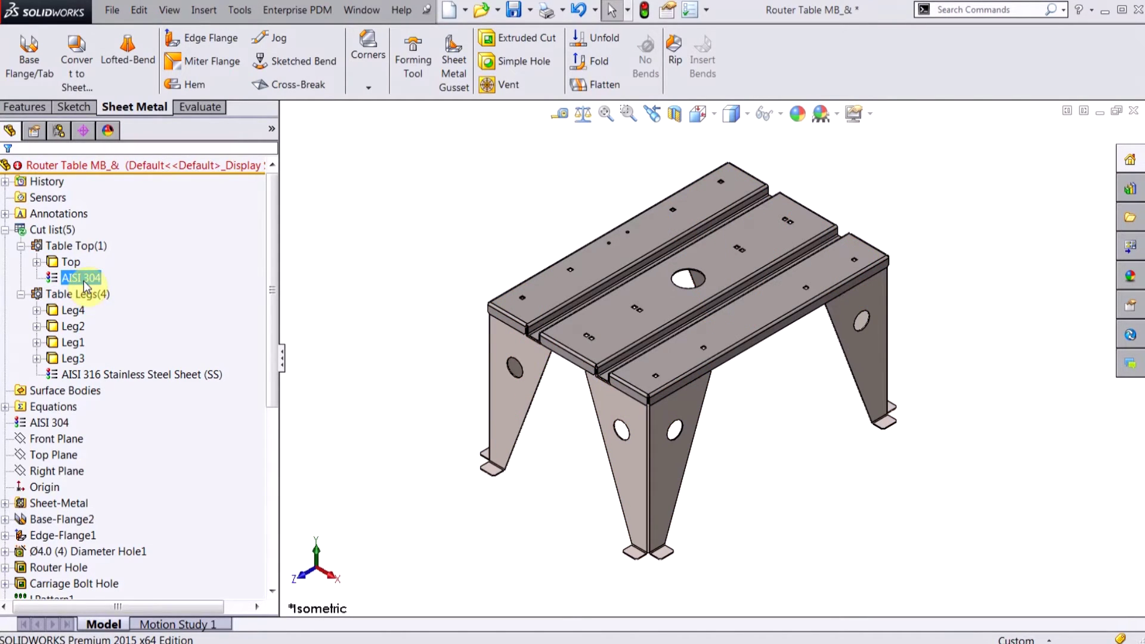
pyautogui.click(101, 374)
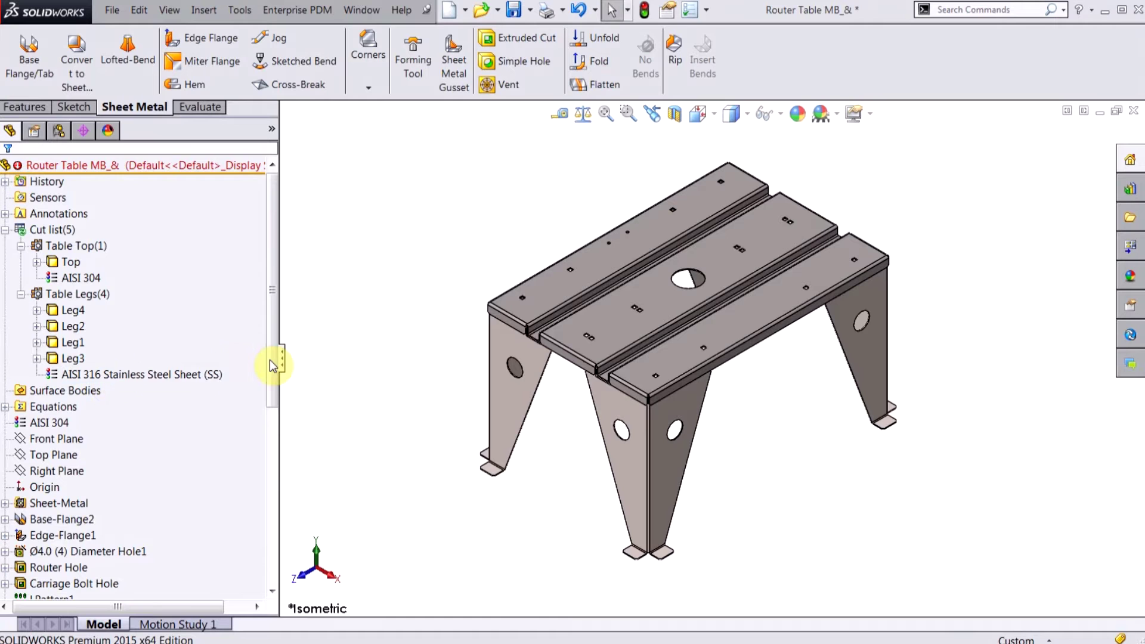
pyautogui.moveTo(273, 360); pyautogui.dragTo(273, 434)
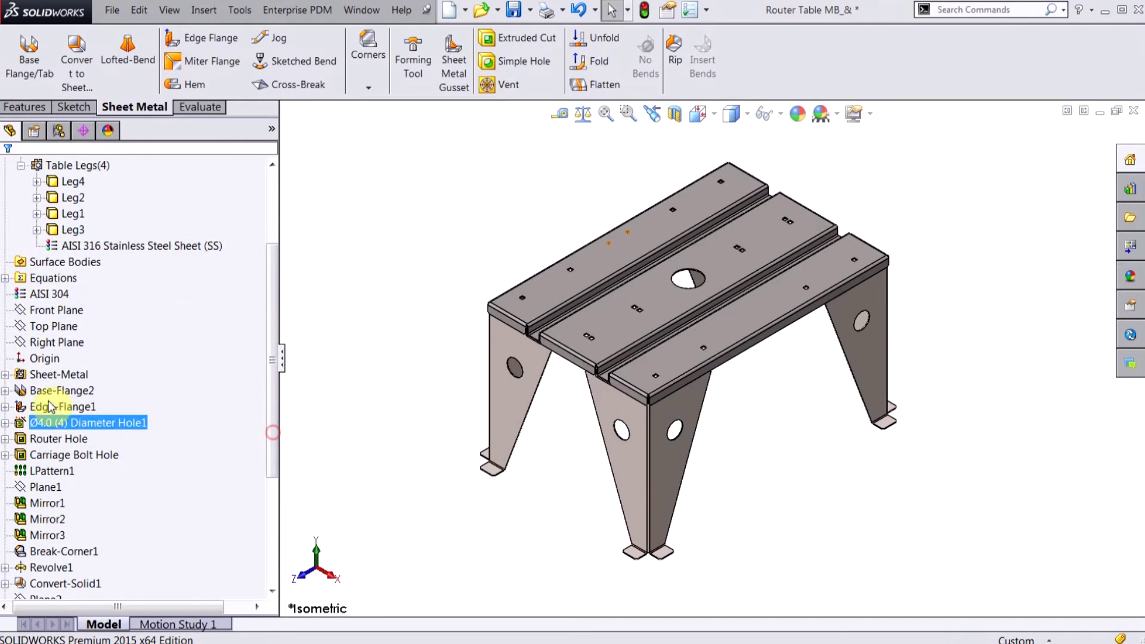
pyautogui.click(5, 375)
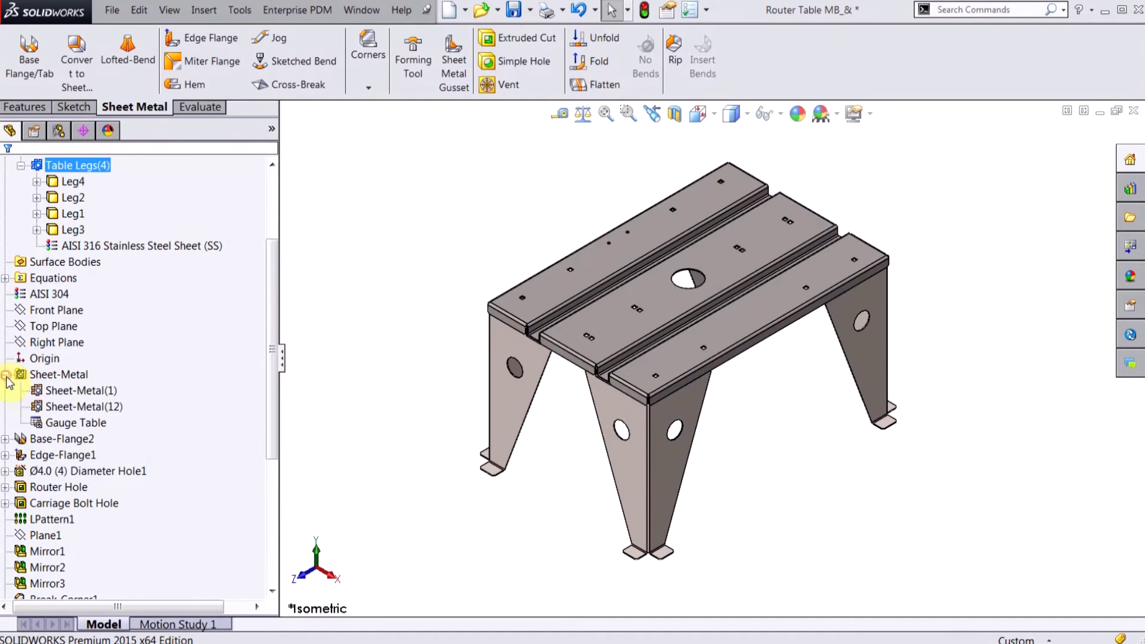
pyautogui.rightClick(69, 389)
pyautogui.click(78, 355)
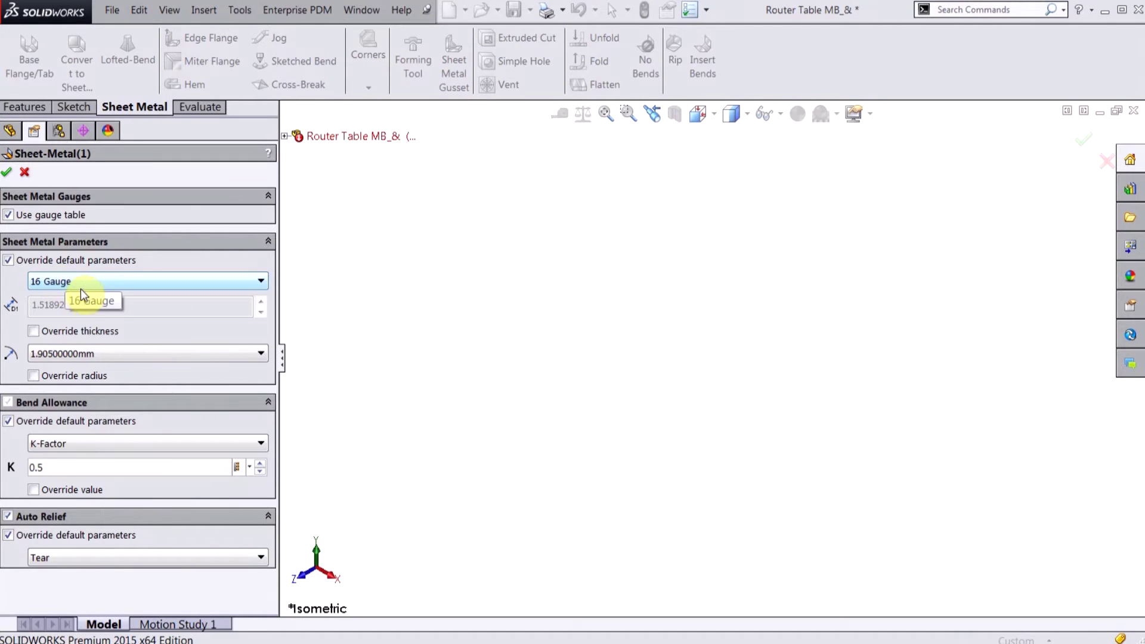
pyautogui.click(25, 175)
pyautogui.rightClick(87, 403)
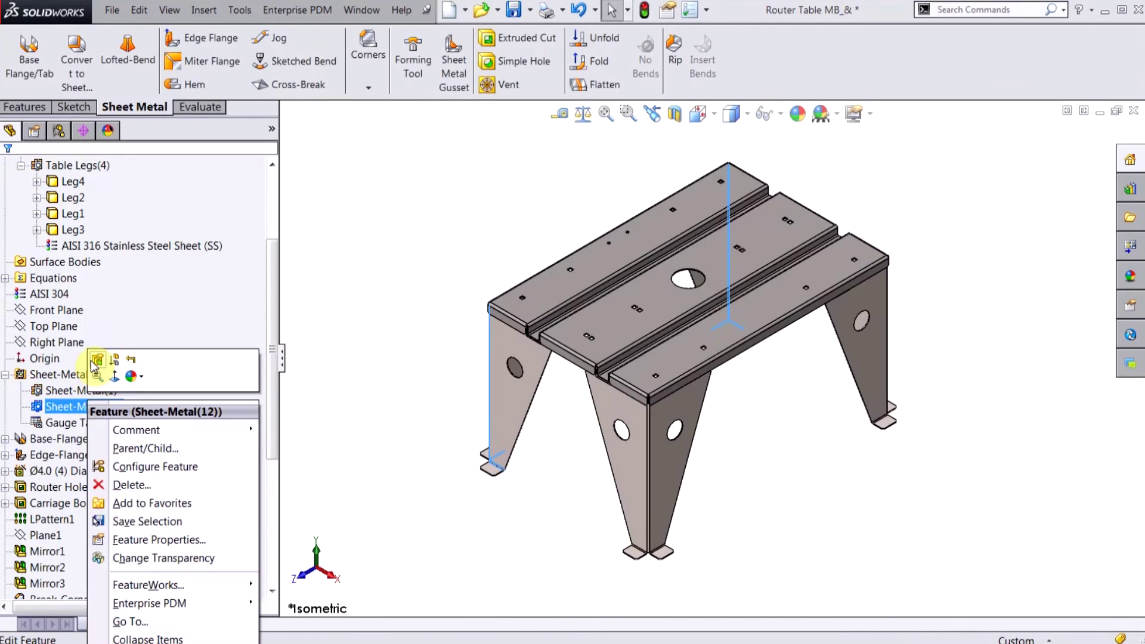
pyautogui.click(94, 360)
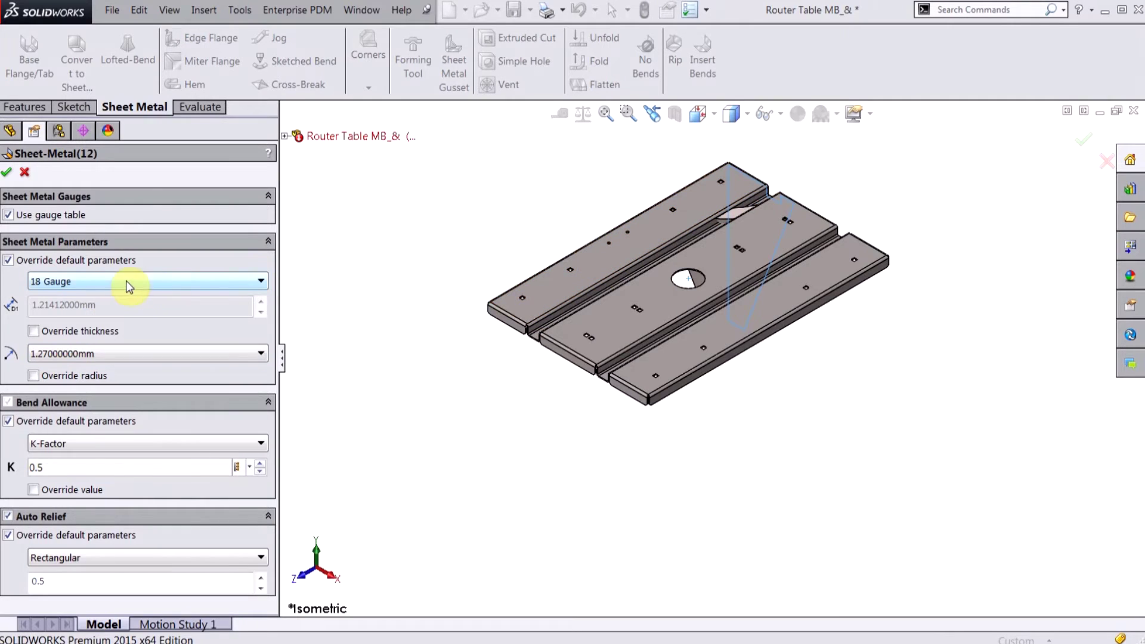
pyautogui.click(24, 175)
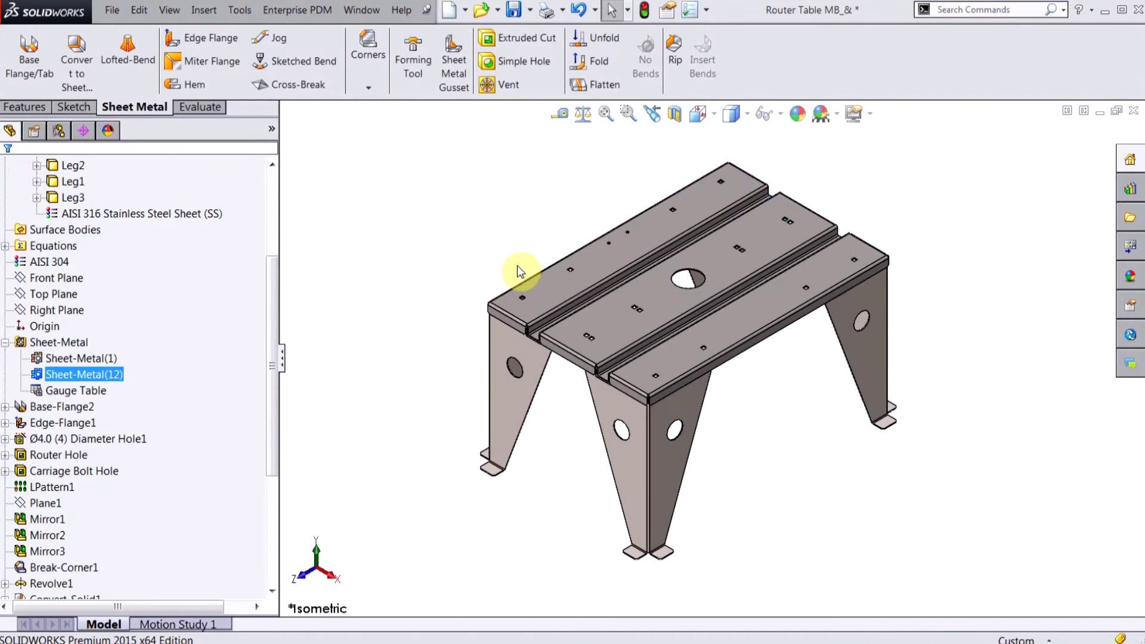
pyautogui.click(458, 264)
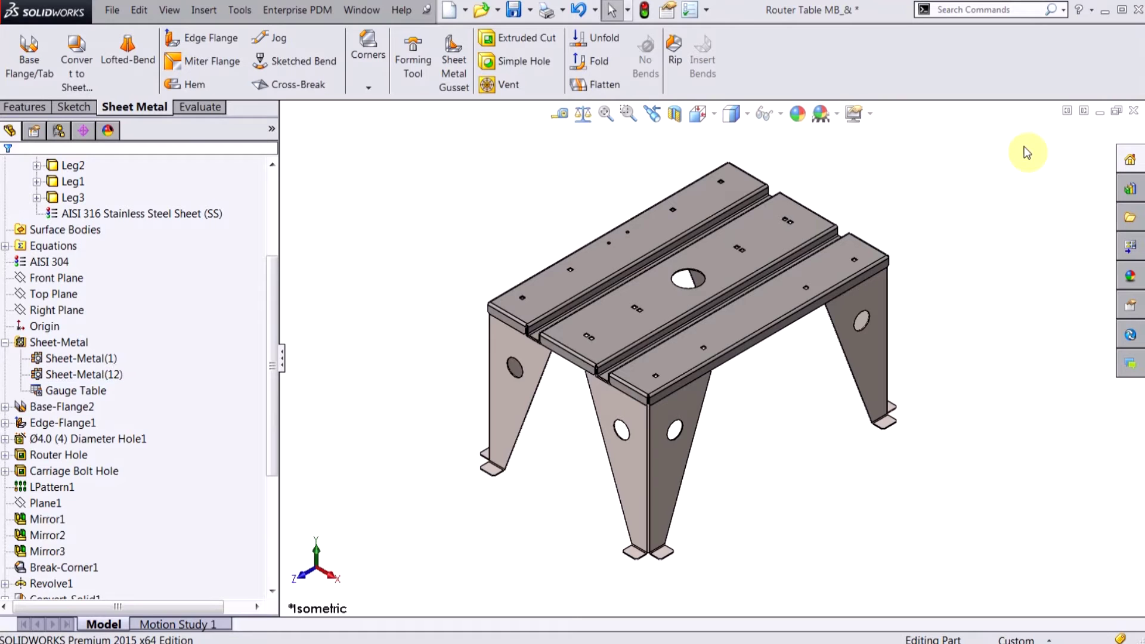
# - Switch to the Router Table MB part, start a sketch on the outer end flange face, and section the view at the Front Plane
pyautogui.click(1099, 112)
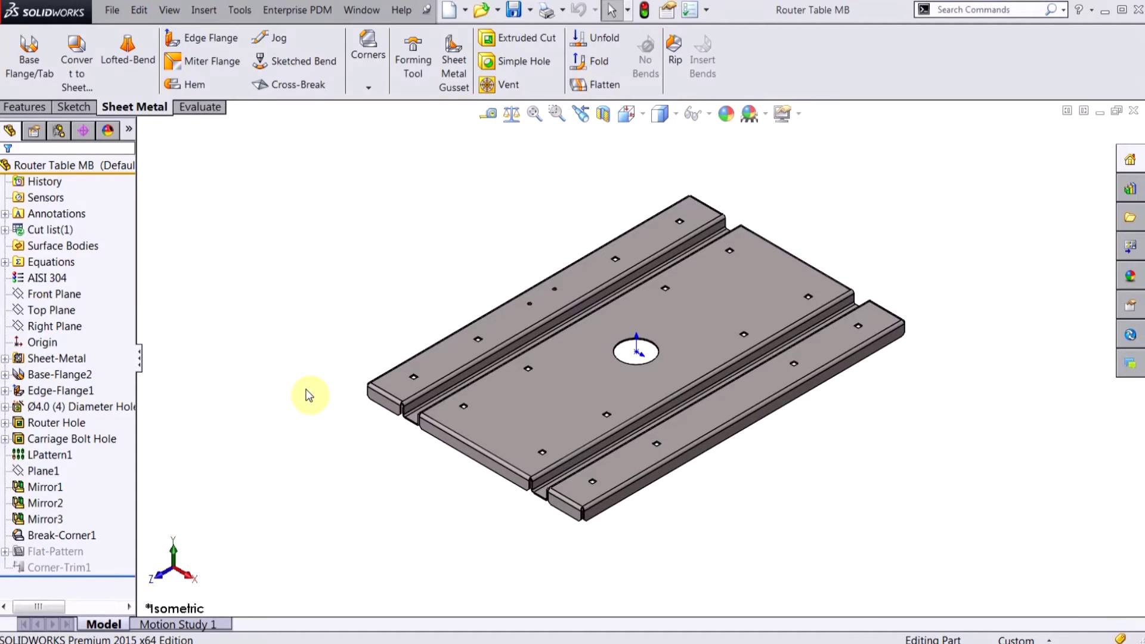
pyautogui.moveTo(543, 467); pyautogui.dragTo(609, 200, button='middle')
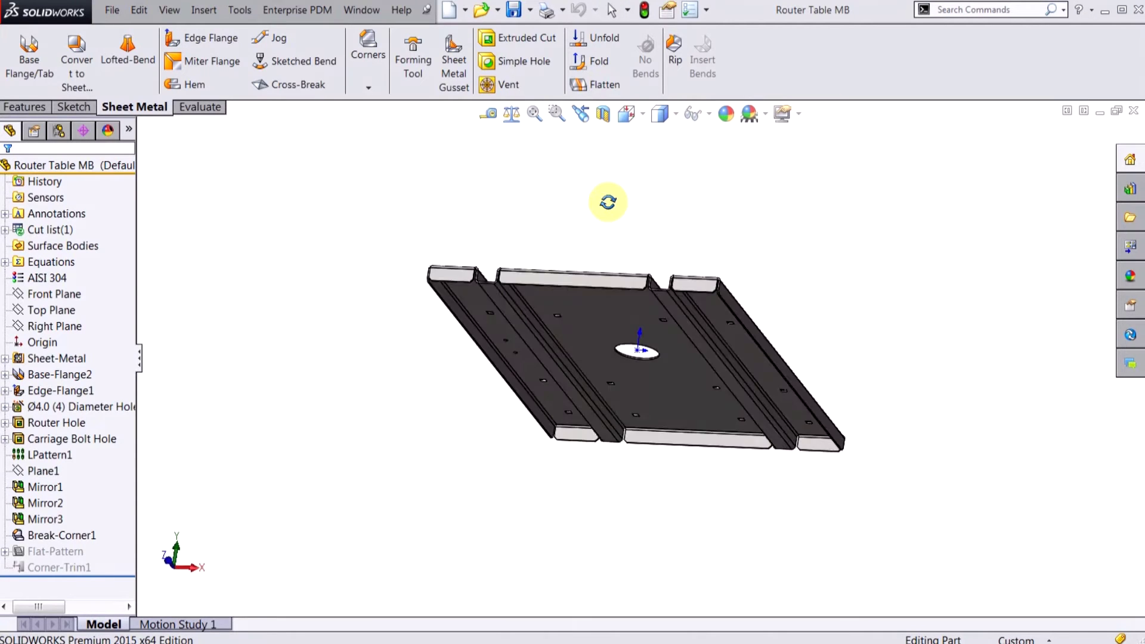
pyautogui.click(808, 451)
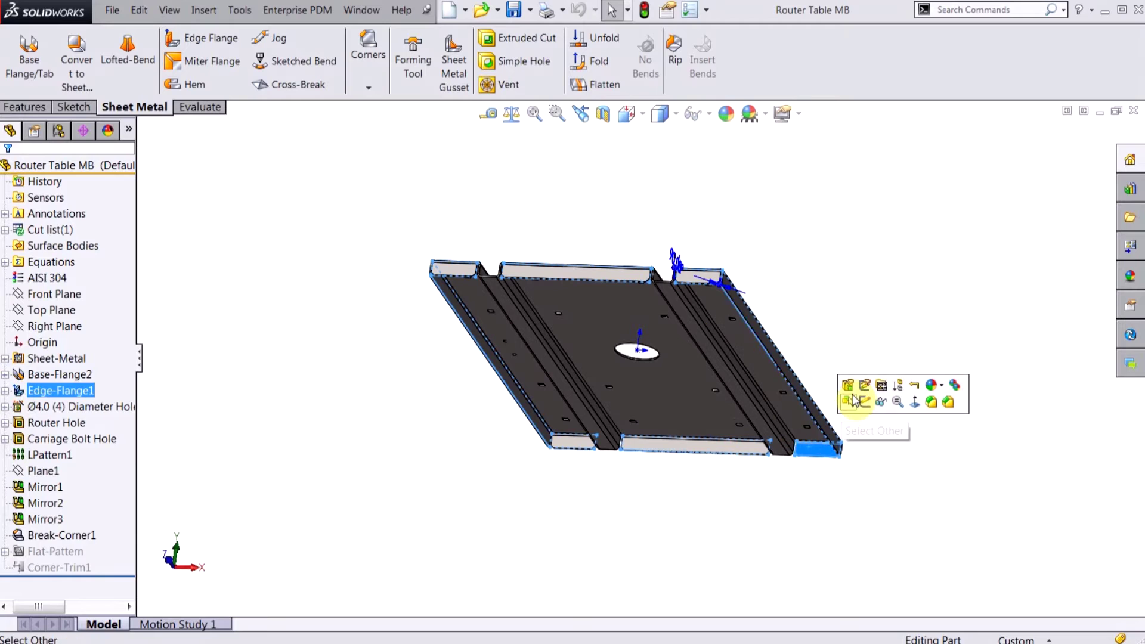
pyautogui.click(862, 401)
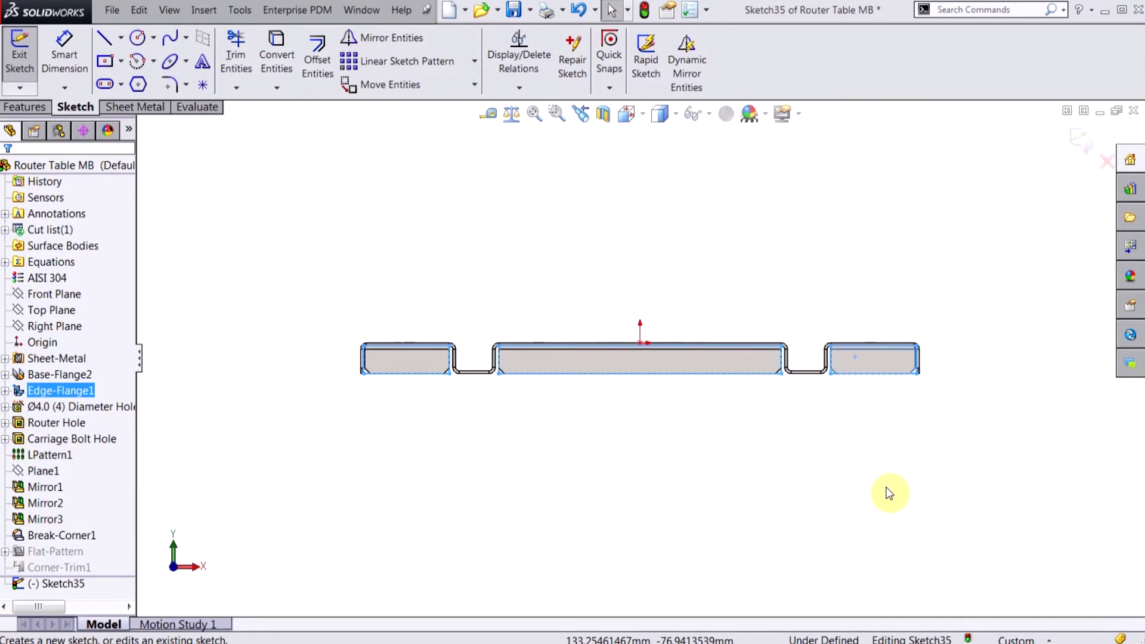
pyautogui.click(603, 115)
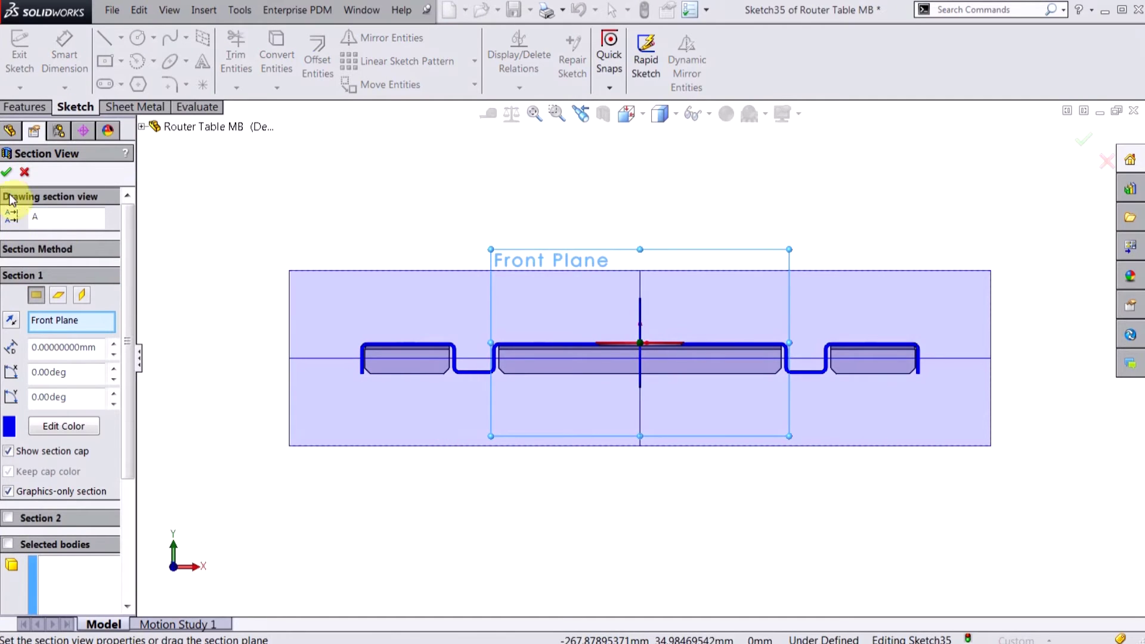
pyautogui.click(6, 172)
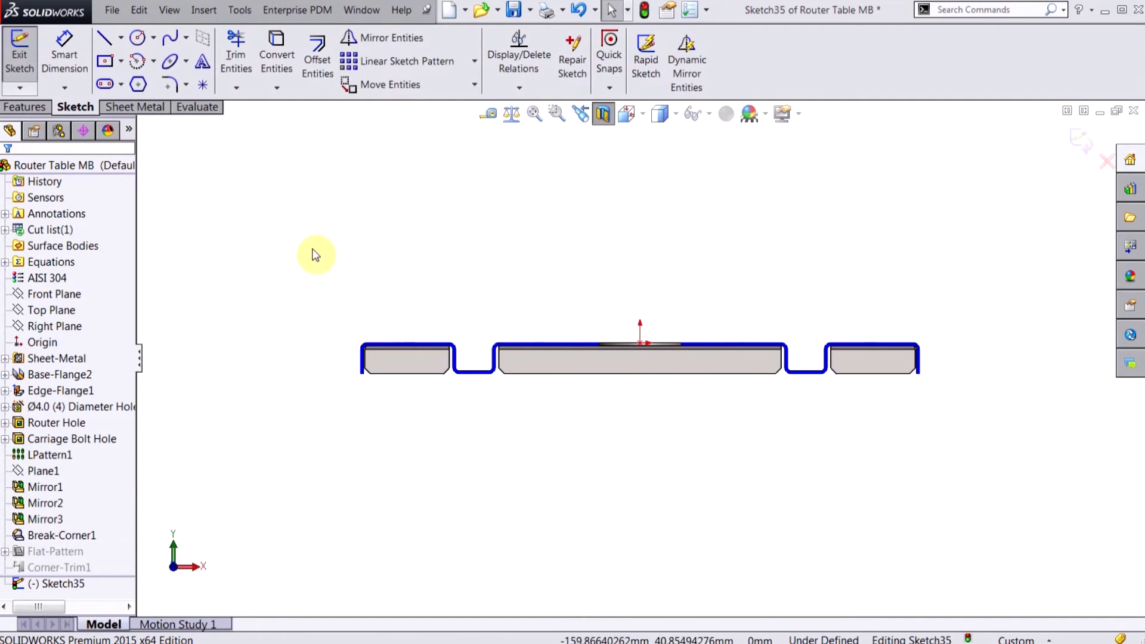
# - Sketch the leg profile's stepped upper edge with lines, starting about 37 mm long, dropping around the left channel and continuing beneath the middle panel
pyautogui.moveTo(257, 375); pyautogui.dragTo(310, 376, button='right')
pyautogui.scroll(-1, 413, 381)
pyautogui.scroll(-2, 414, 381)
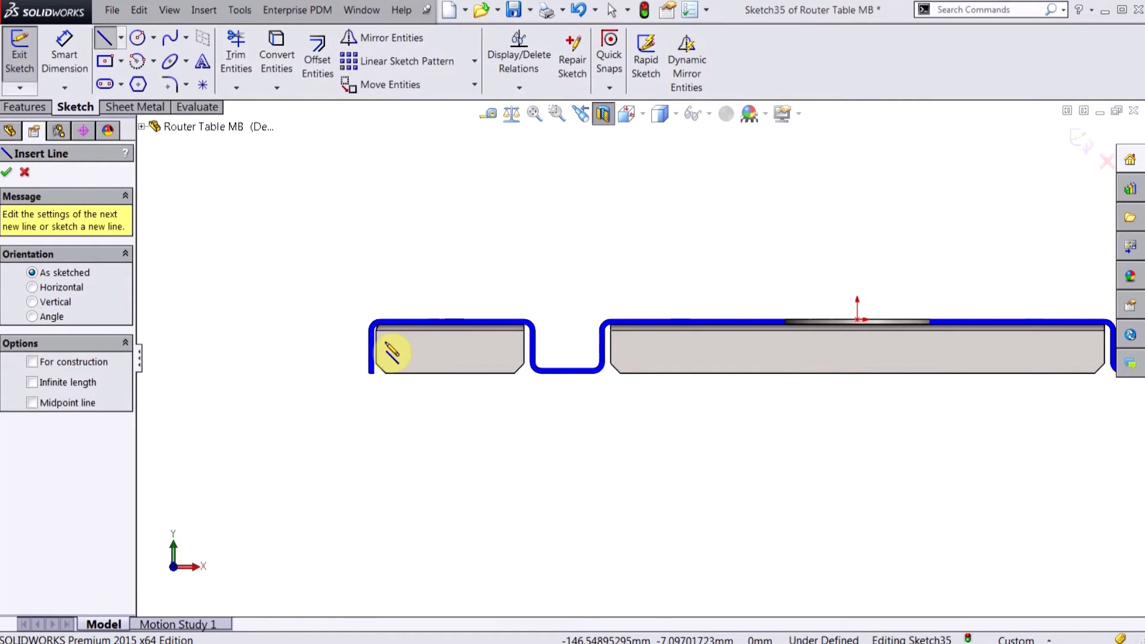
pyautogui.click(385, 341)
pyautogui.click(504, 341)
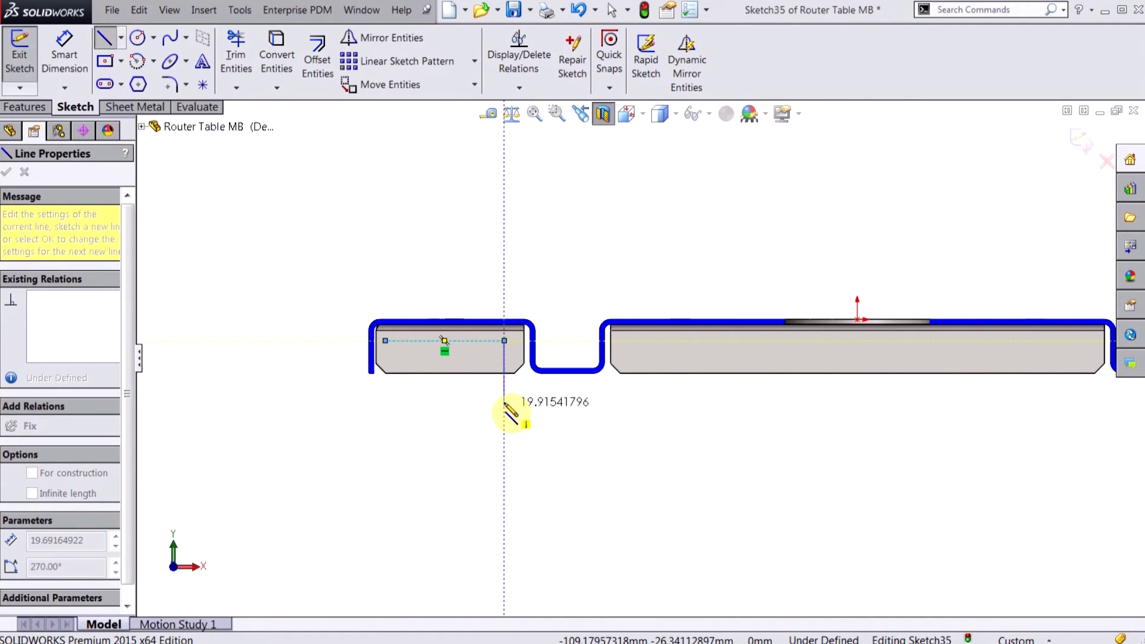
pyautogui.click(504, 398)
pyautogui.click(630, 399)
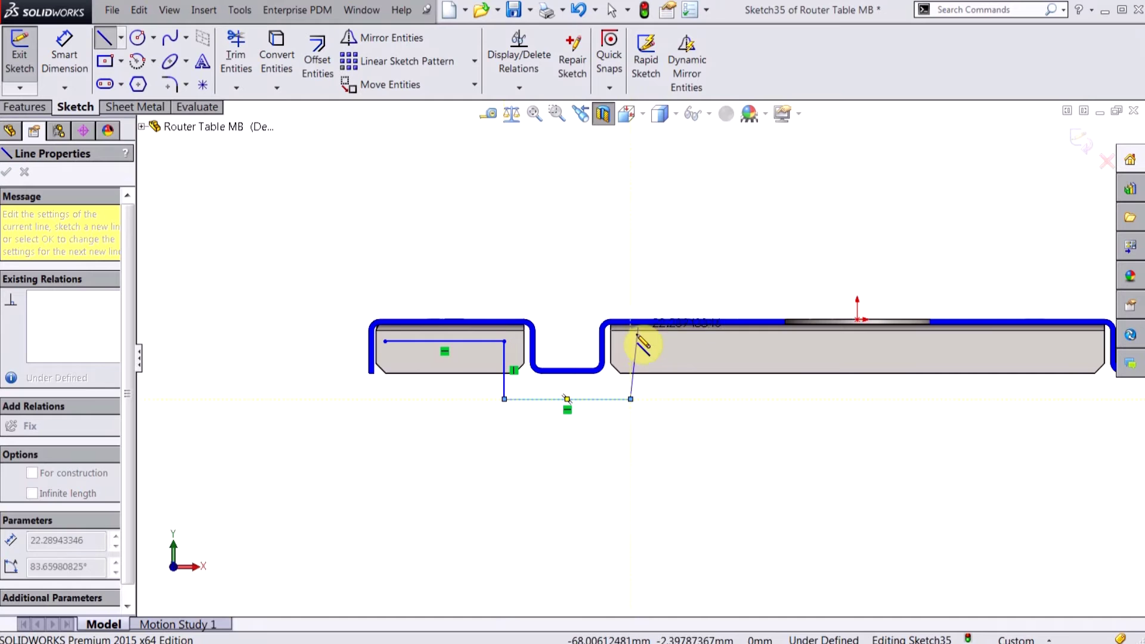
pyautogui.click(630, 341)
pyautogui.click(741, 340)
# - Close the leg profile with a slanted inner side, a horizontal base and a vertical outer side about 136 mm tall
pyautogui.scroll(3, 684, 564)
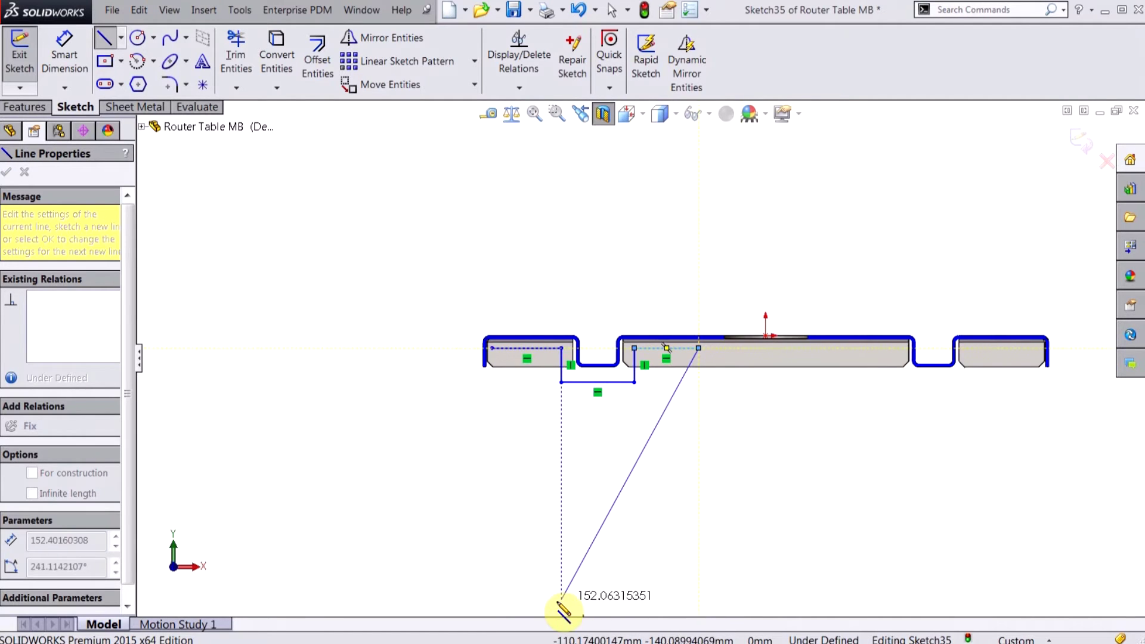
pyautogui.click(608, 605)
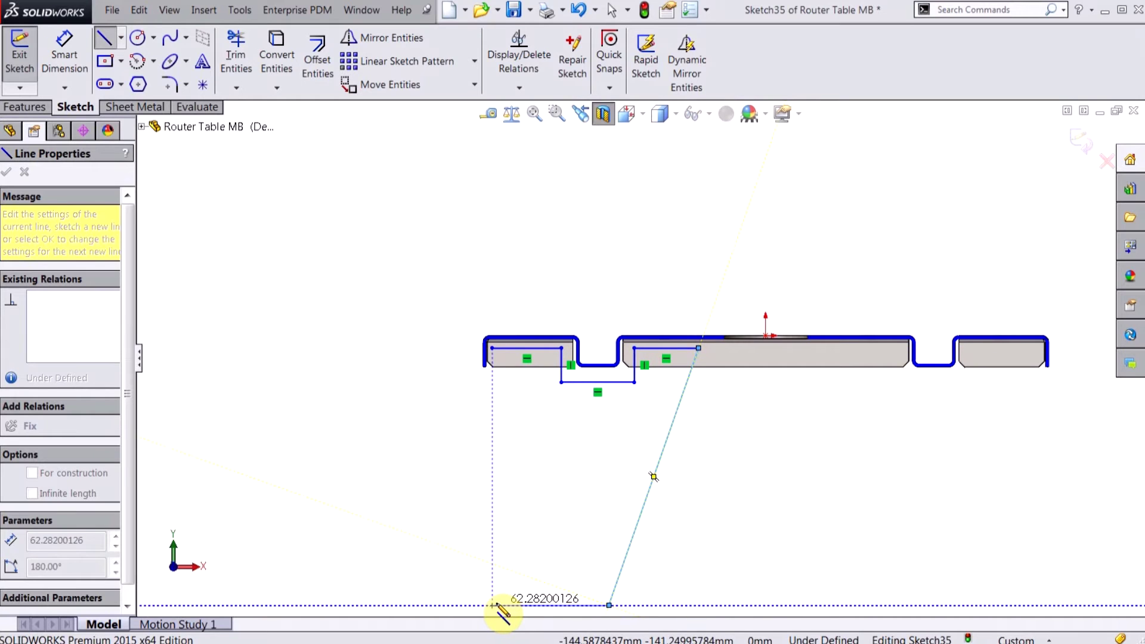
pyautogui.click(492, 605)
pyautogui.click(492, 350)
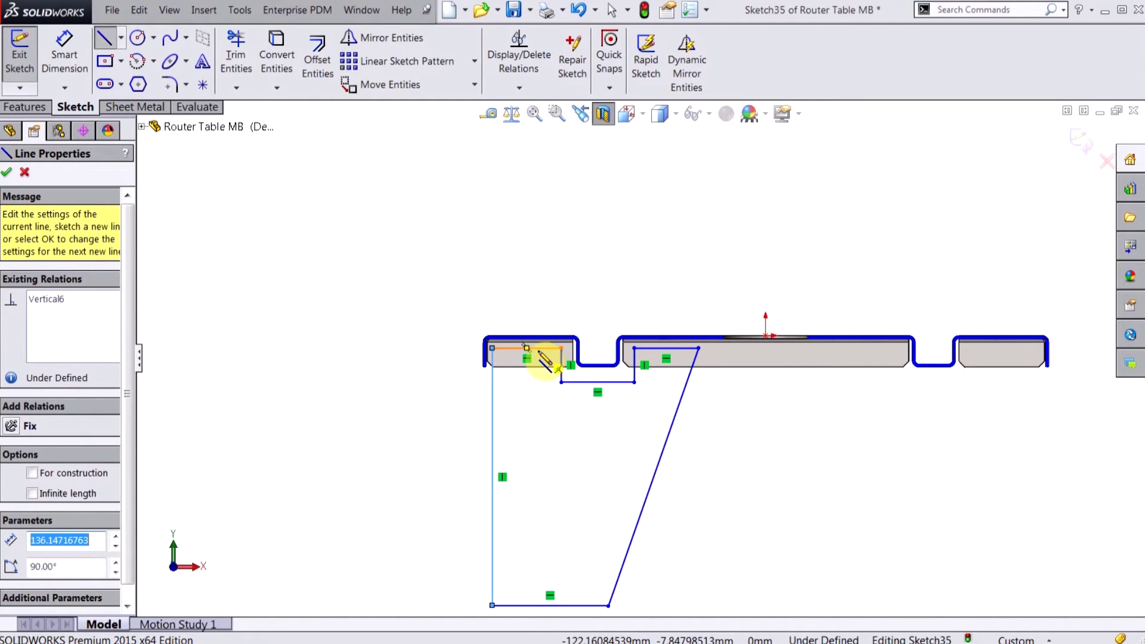
pyautogui.press('Escape')
# - Make the leg profile's two upper horizontal lines on either side of the channel collinear
pyautogui.click(538, 348)
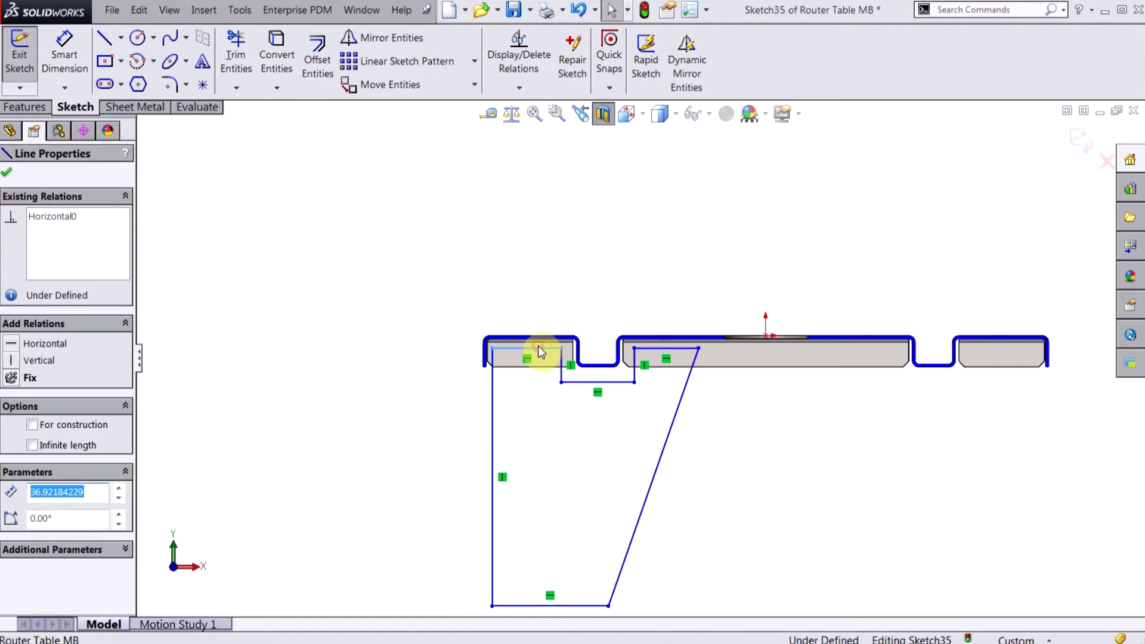
pyautogui.keyDown('ctrl'); pyautogui.click(694, 362); pyautogui.keyUp('ctrl')
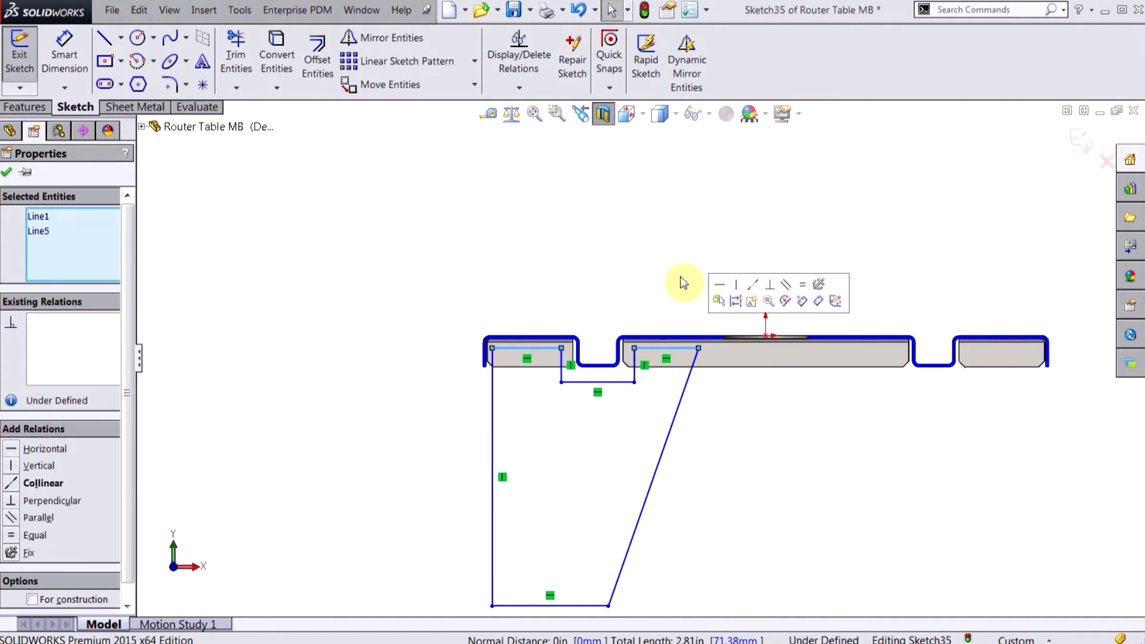
pyautogui.click(755, 290)
pyautogui.click(451, 253)
# - Make the leg profile's outer vertical line collinear with the inner edge of the table's outer flange
pyautogui.scroll(4, 507, 351)
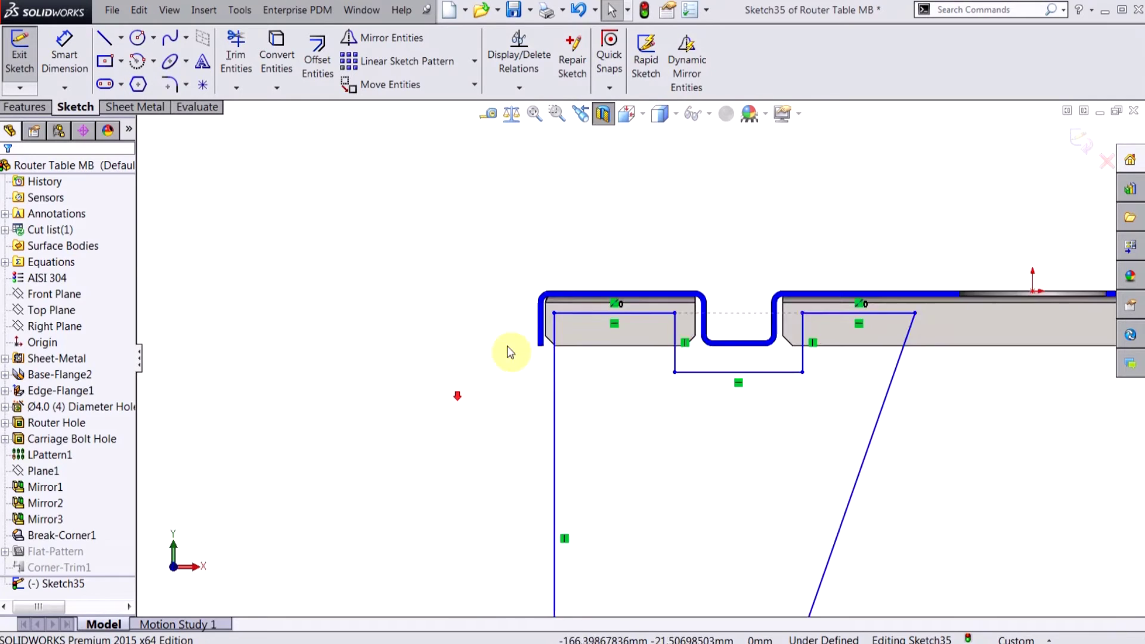
pyautogui.click(564, 340)
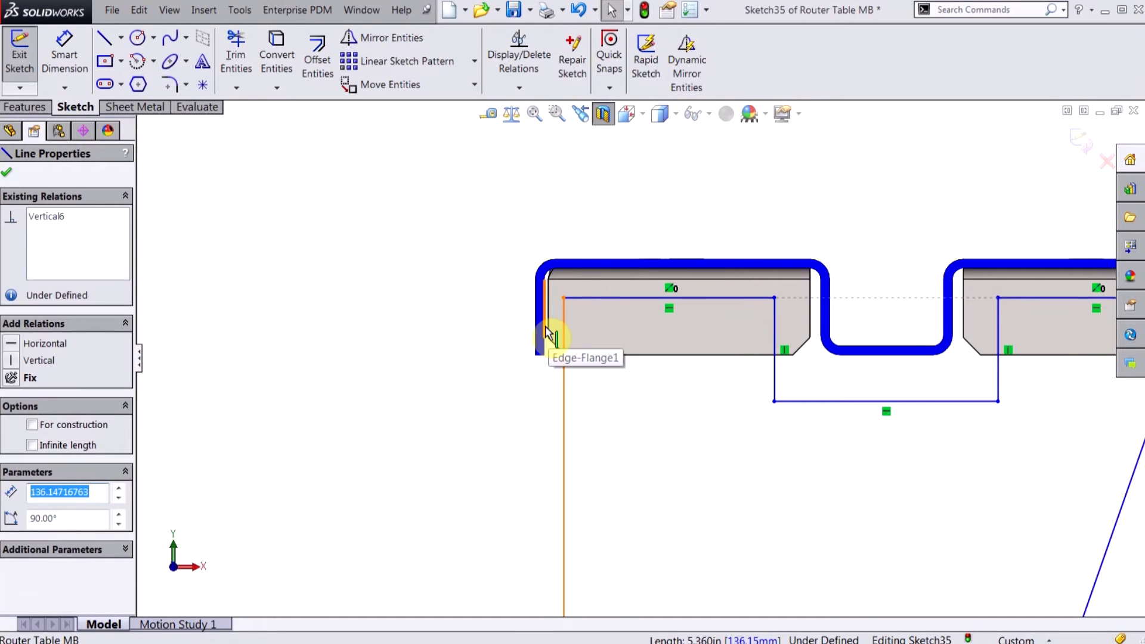
pyautogui.keyDown('ctrl'); pyautogui.click(546, 327); pyautogui.keyUp('ctrl')
pyautogui.click(588, 263)
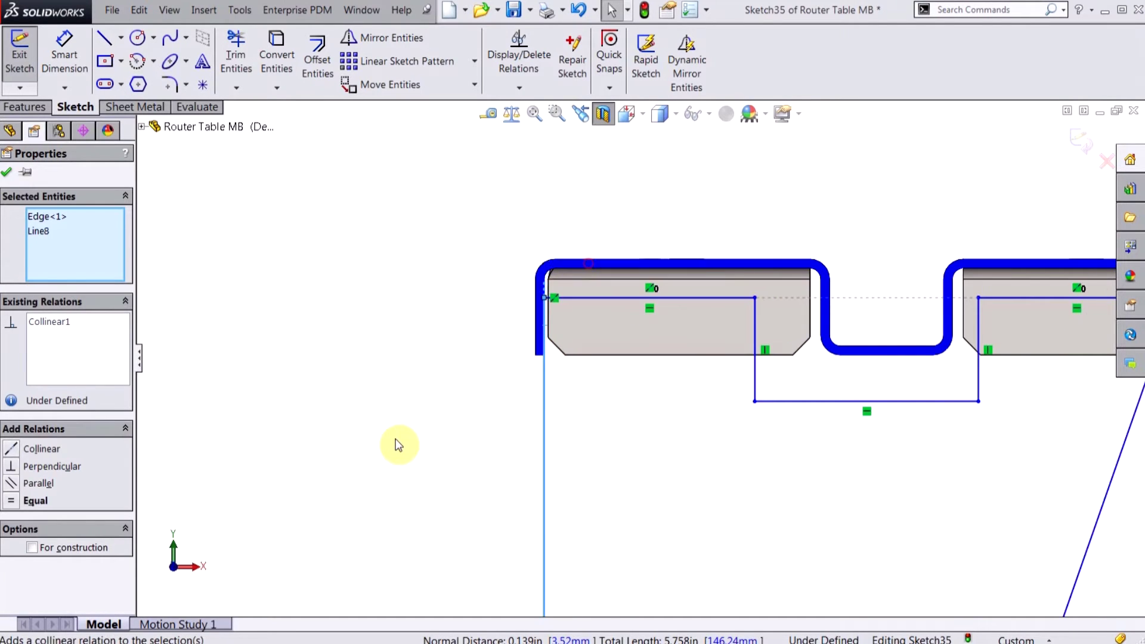
pyautogui.click(395, 445)
# - Dimension the leg's upper line 5 mm below the table's top edge
pyautogui.scroll(-2, 399, 444)
pyautogui.moveTo(424, 446); pyautogui.dragTo(430, 322, button='right')
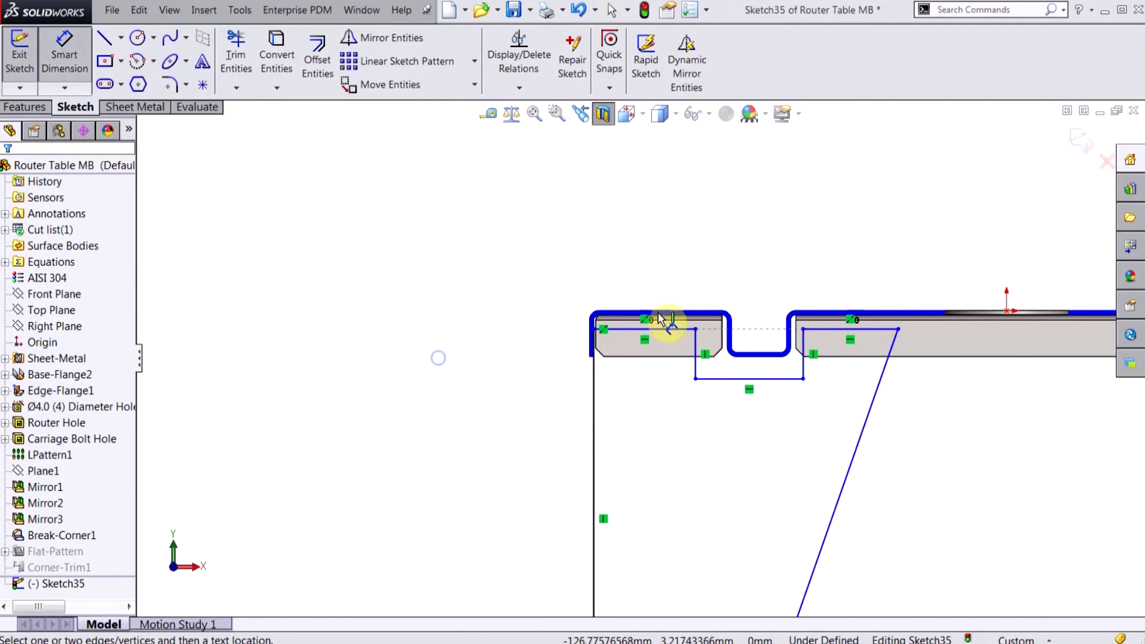
pyautogui.click(658, 332)
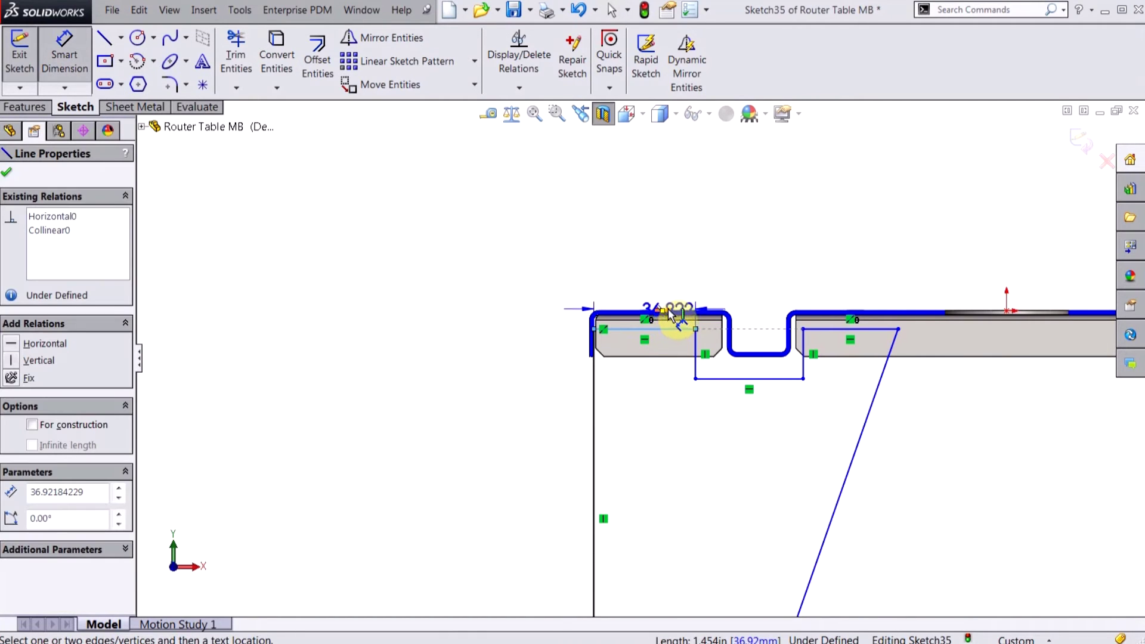
pyautogui.click(690, 315)
pyautogui.click(509, 270)
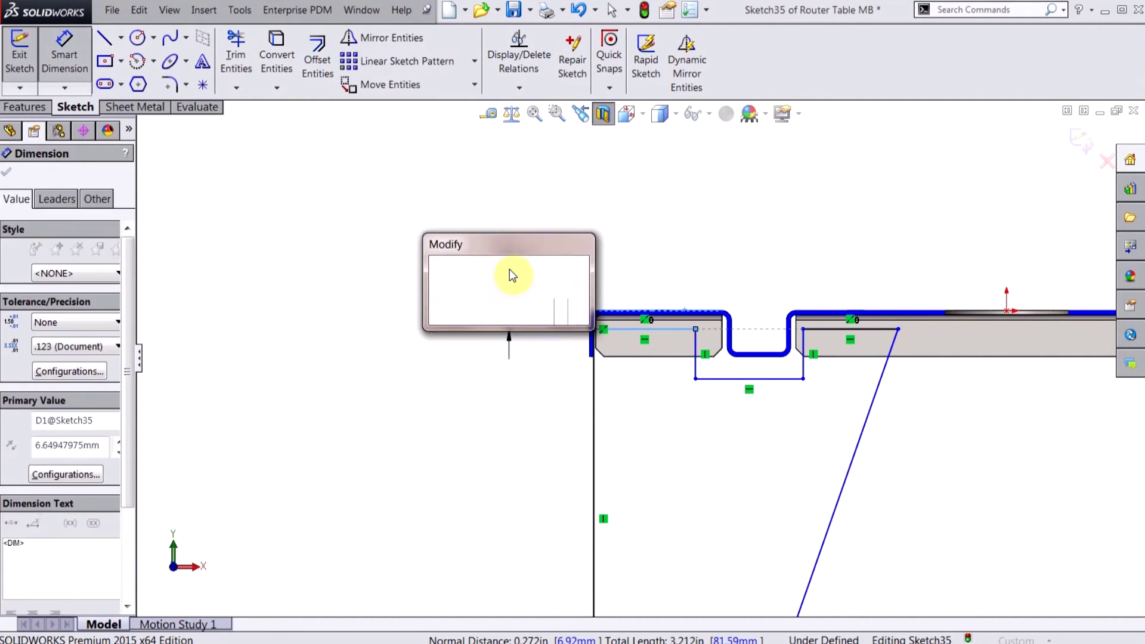
pyautogui.write('5')
pyautogui.press('Return')
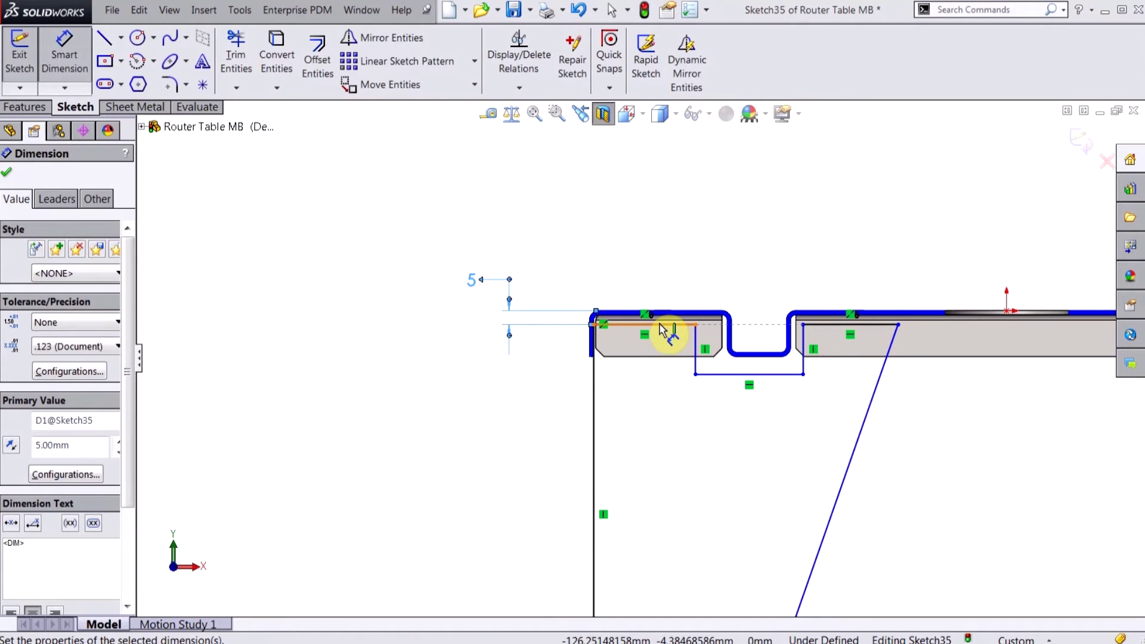
# - Dimension the notch's outer vertical line 2 mm from the adjacent wall of the channel
pyautogui.click(696, 358)
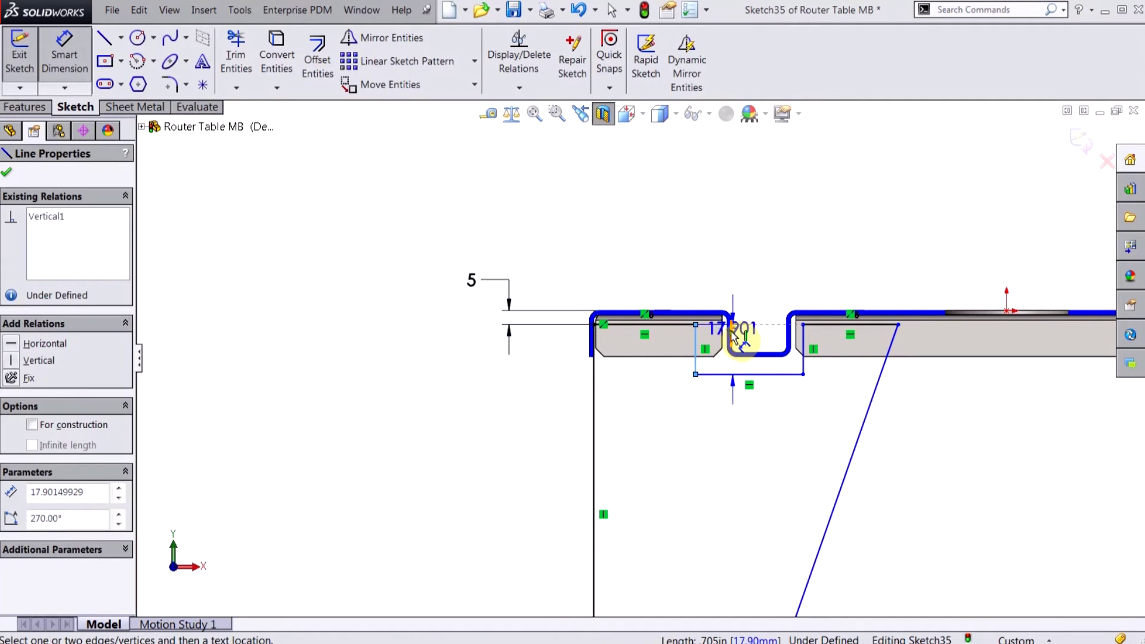
pyautogui.scroll(3, 751, 349)
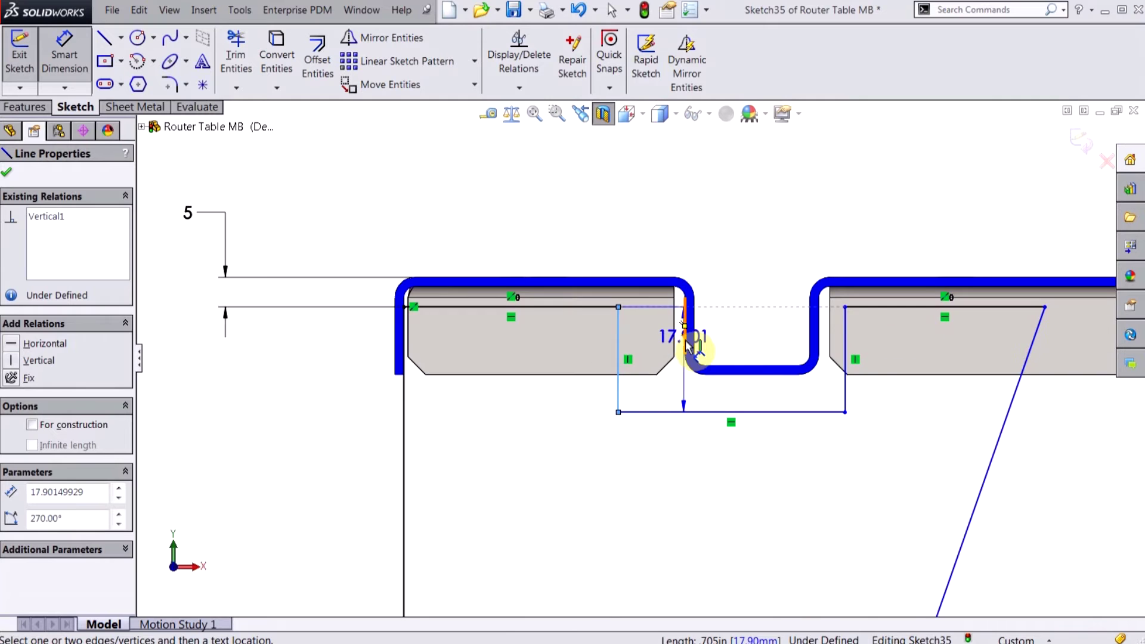
pyautogui.click(686, 345)
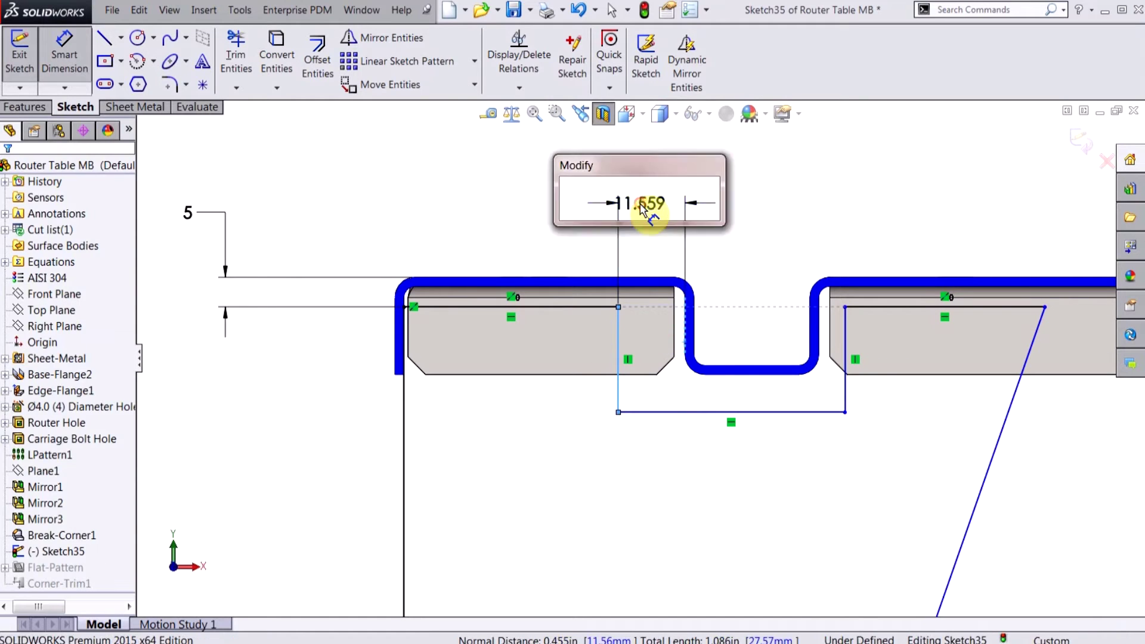
pyautogui.write('2.00mm')
pyautogui.press('Return')
# - Dimension the notch's horizontal line 2 mm below the underside of the channel
pyautogui.click(759, 404)
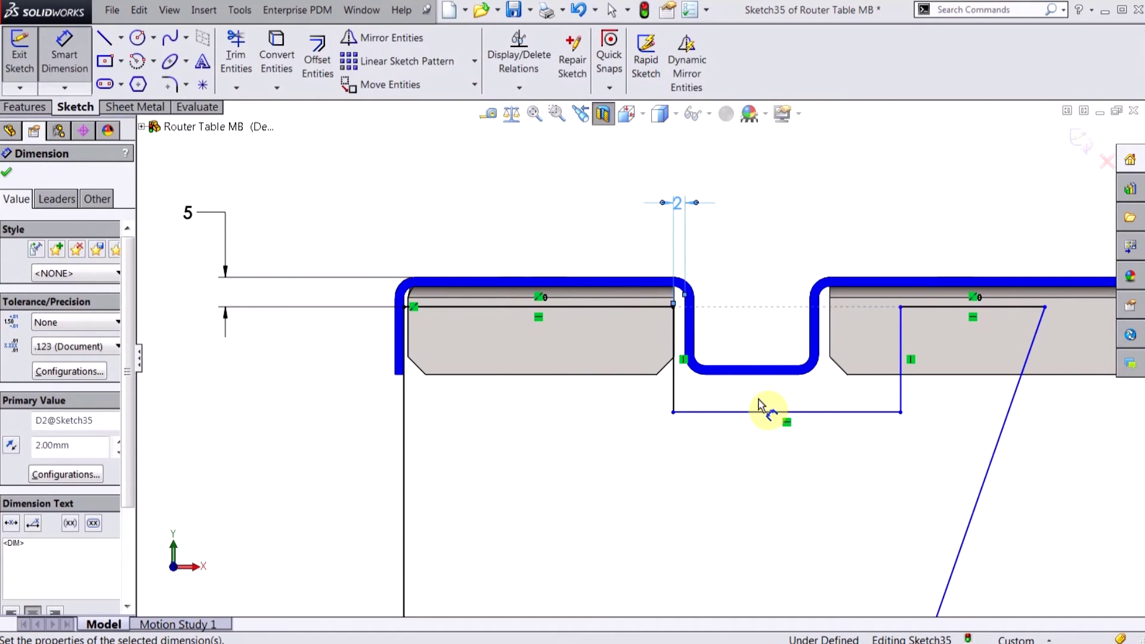
pyautogui.click(760, 411)
pyautogui.click(750, 373)
pyautogui.click(653, 452)
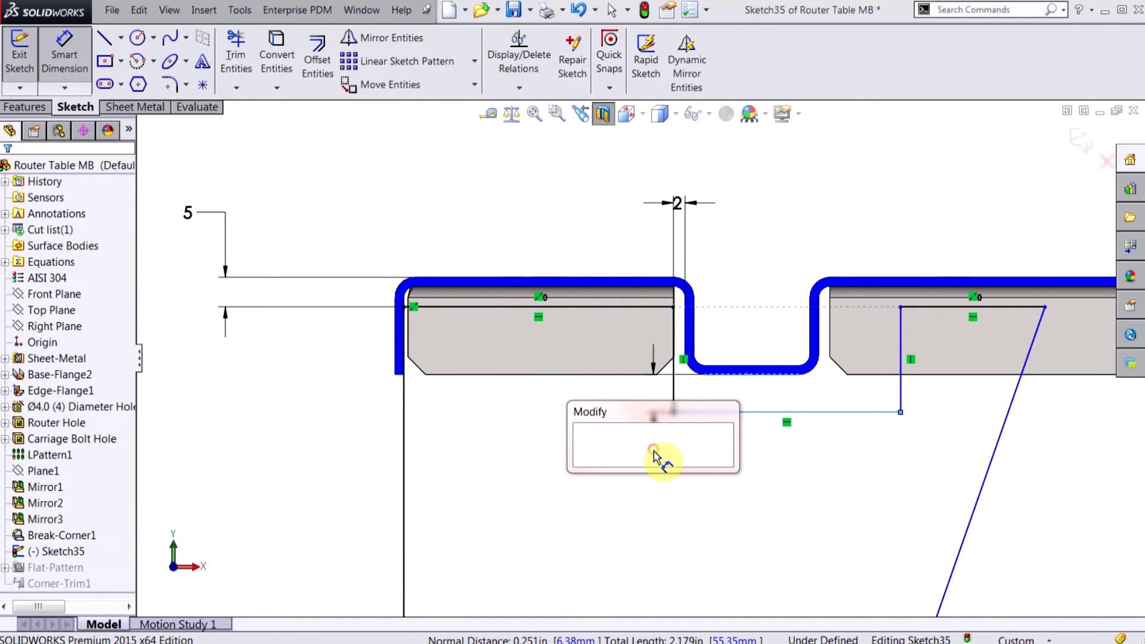
pyautogui.write('2.00mm')
pyautogui.press('Return')
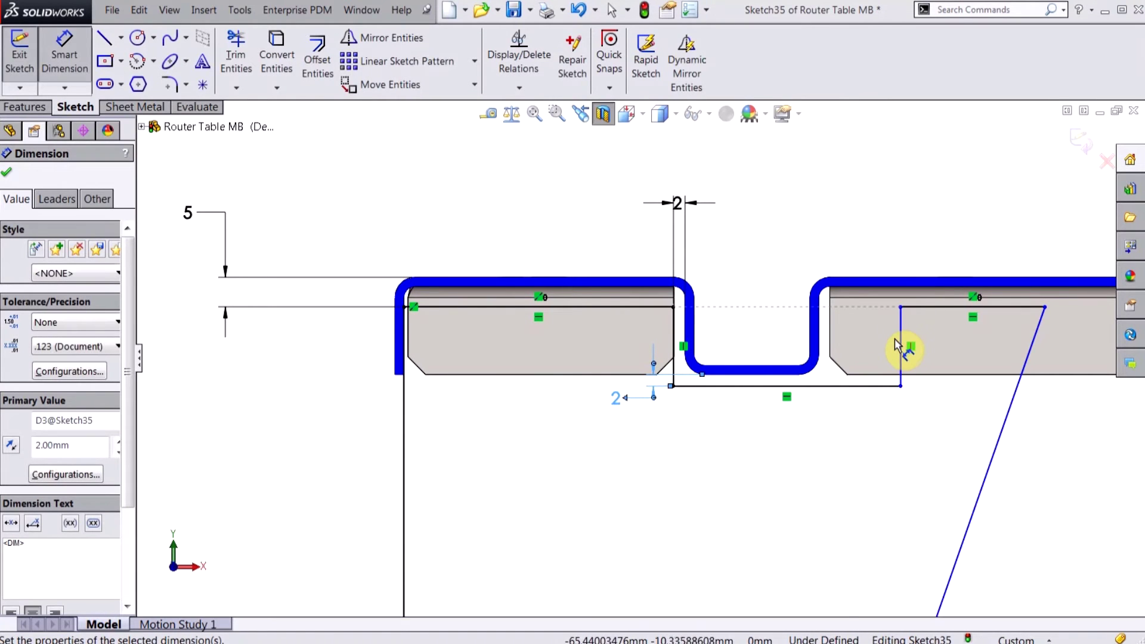
# - Dimension the notch's inner vertical line 2 mm from the channel's inner wall
pyautogui.click(901, 346)
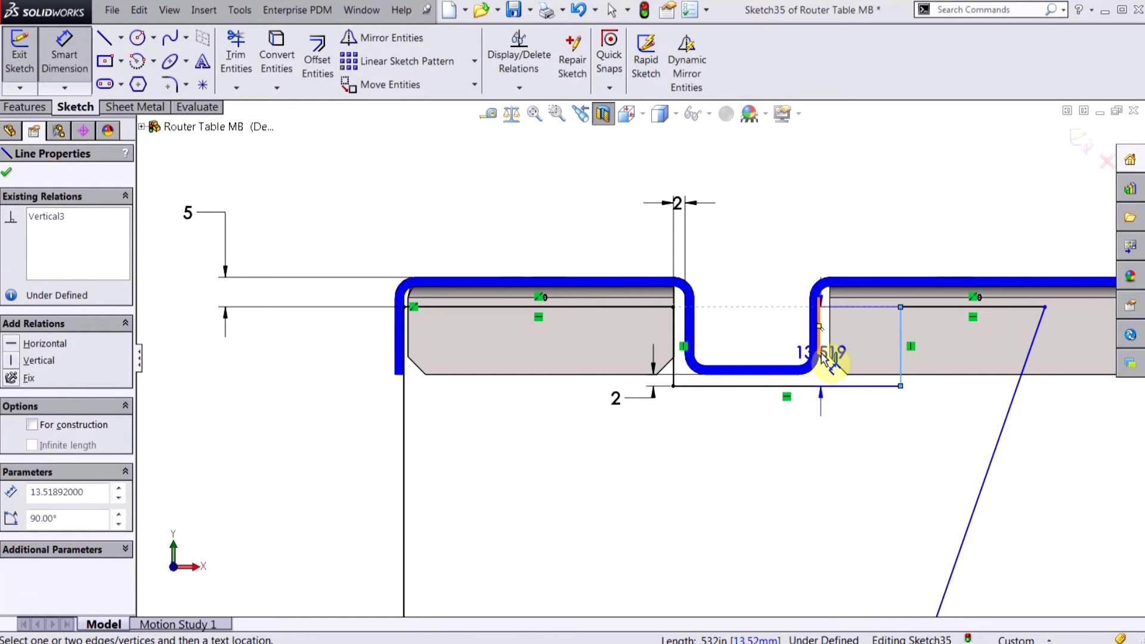
pyautogui.click(820, 356)
pyautogui.click(758, 196)
pyautogui.write('2')
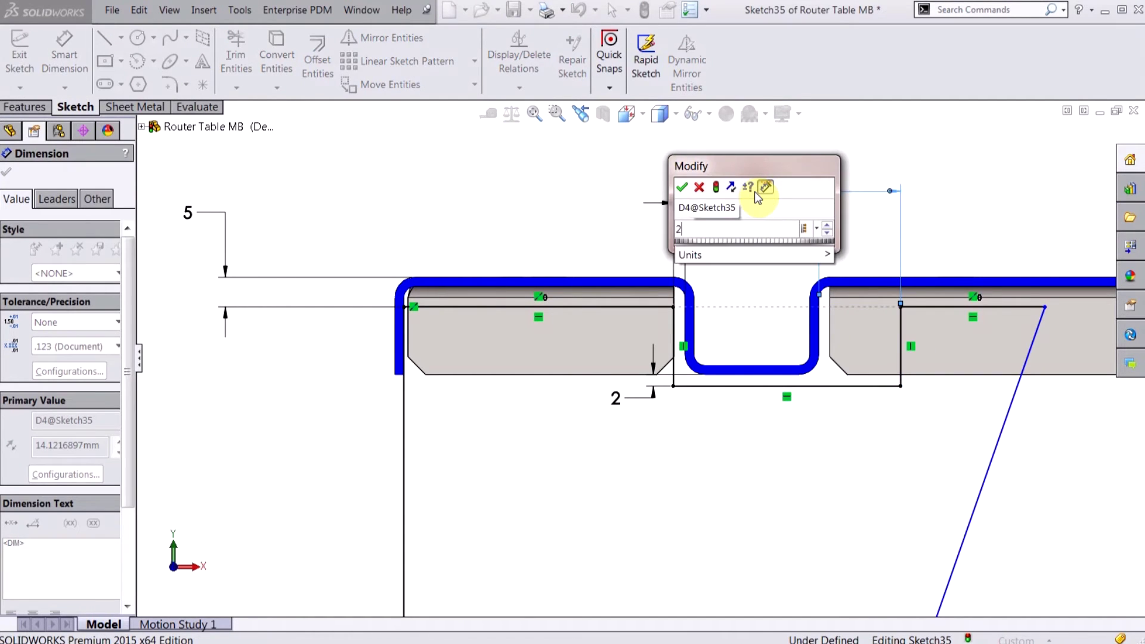
pyautogui.press('Return')
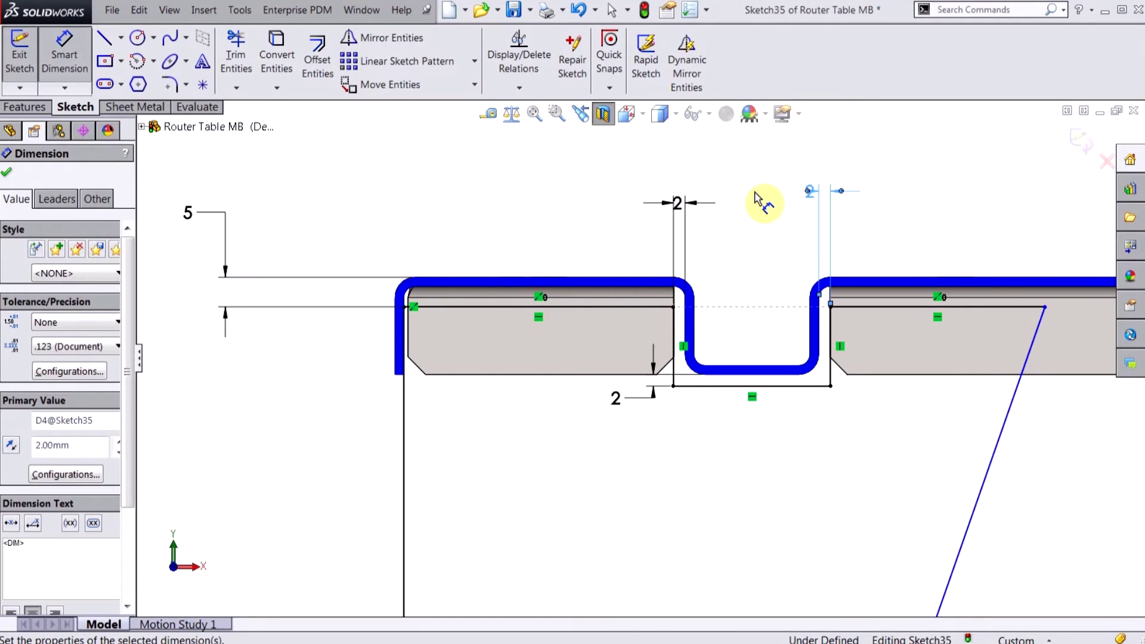
# - Dimension the leg's upper line beneath the middle panel to 25 mm long
pyautogui.click(991, 305)
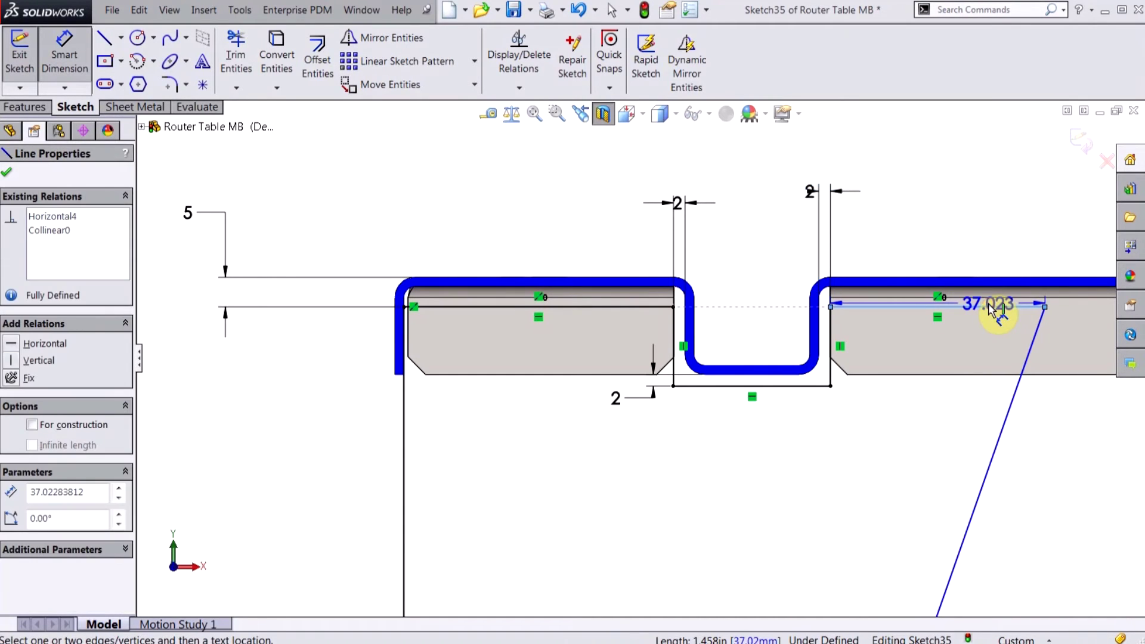
pyautogui.click(983, 212)
pyautogui.write('25')
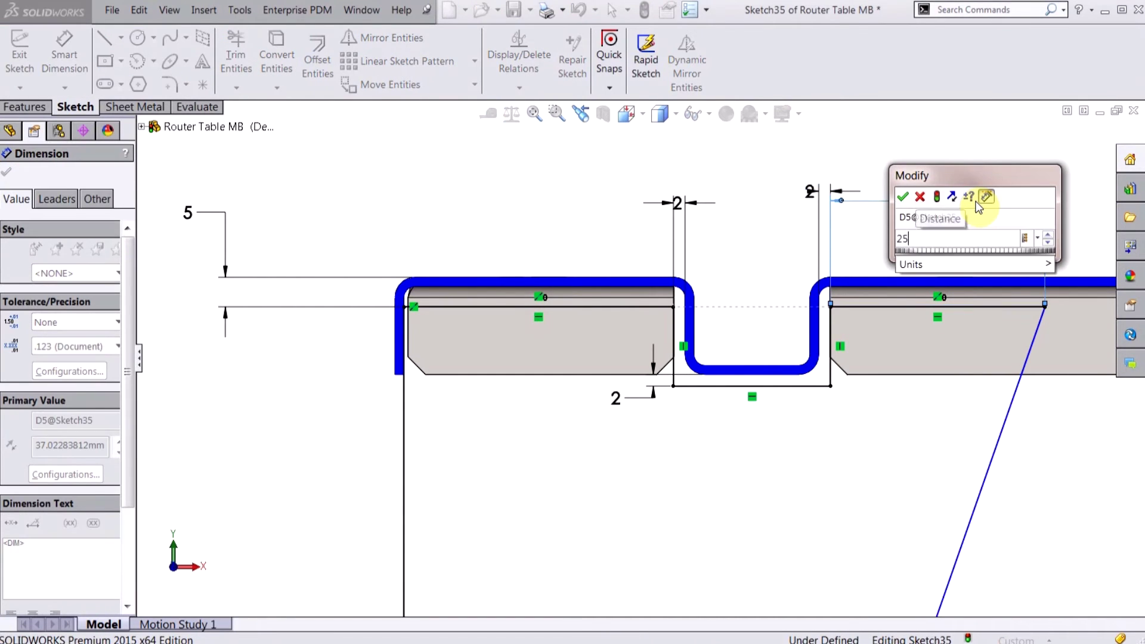
pyautogui.press('Return')
# - Dimension the leg profile's horizontal base to 30 mm wide
pyautogui.scroll(5, 749, 532)
pyautogui.scroll(-3, 633, 451)
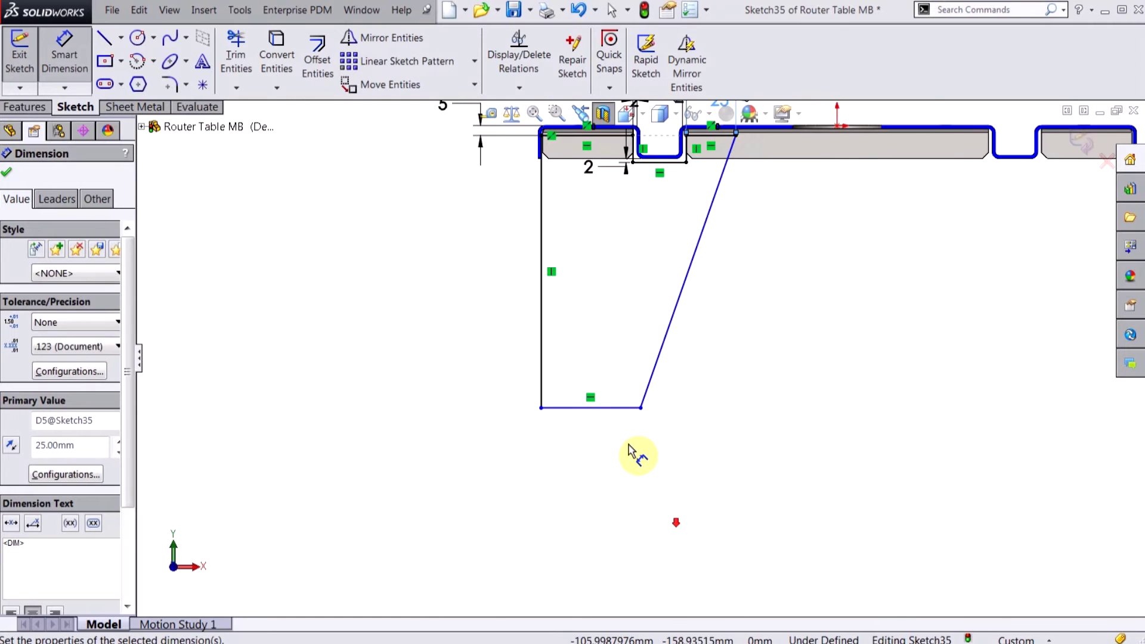
pyautogui.click(622, 409)
pyautogui.click(468, 496)
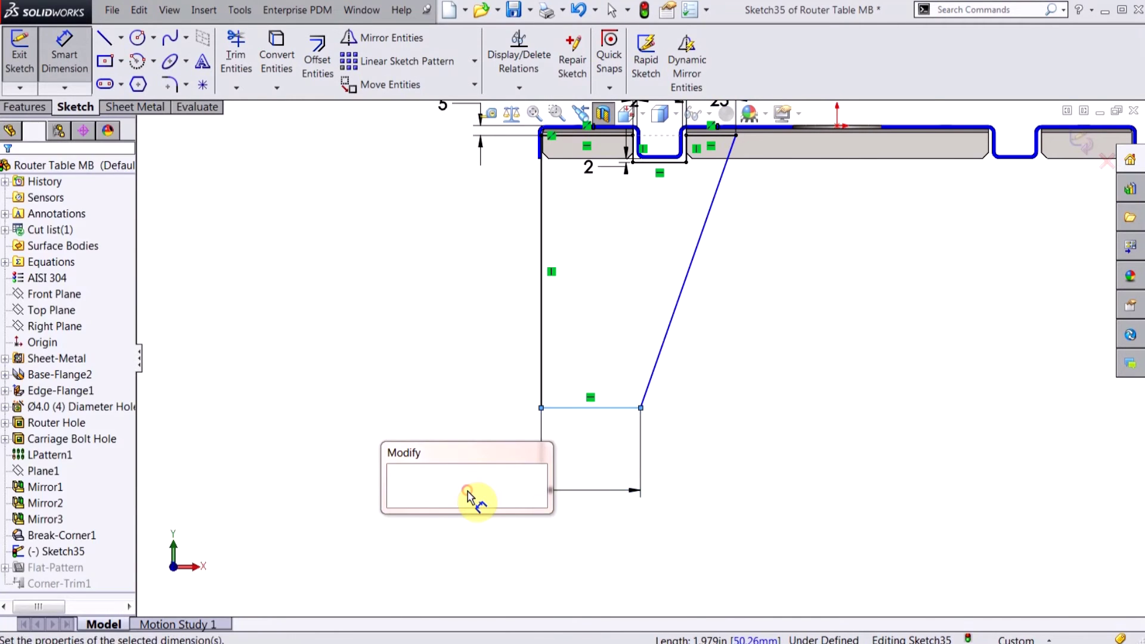
pyautogui.write('30')
pyautogui.press('Return')
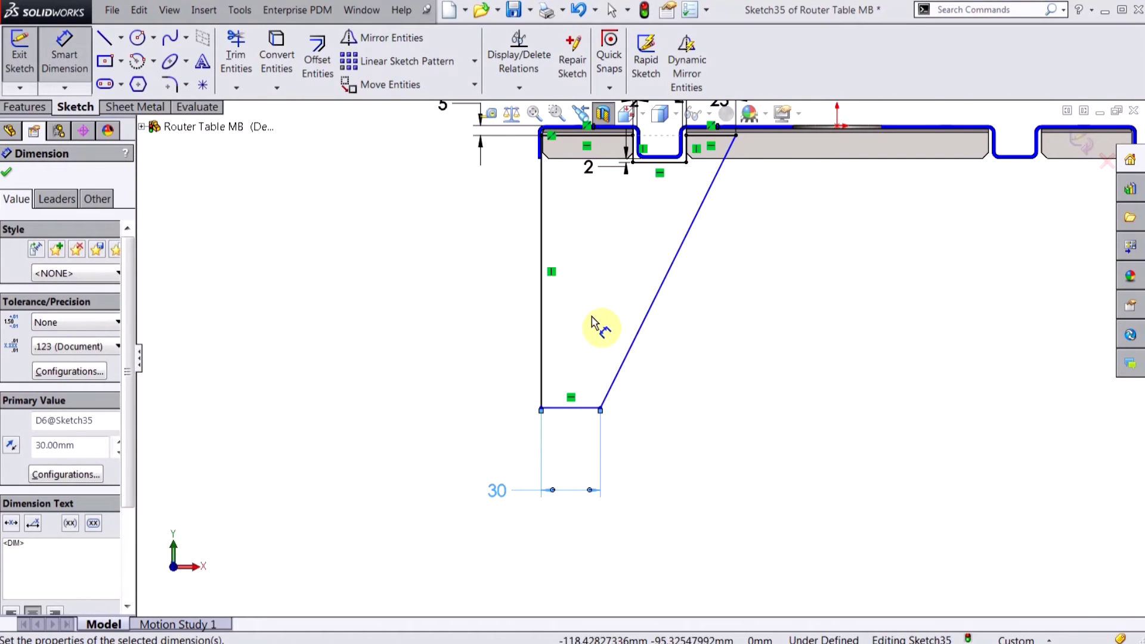
# - Dimension the leg's outer vertical side to 250 mm and exit the fully dimensioned sketch
pyautogui.click(542, 325)
pyautogui.click(446, 291)
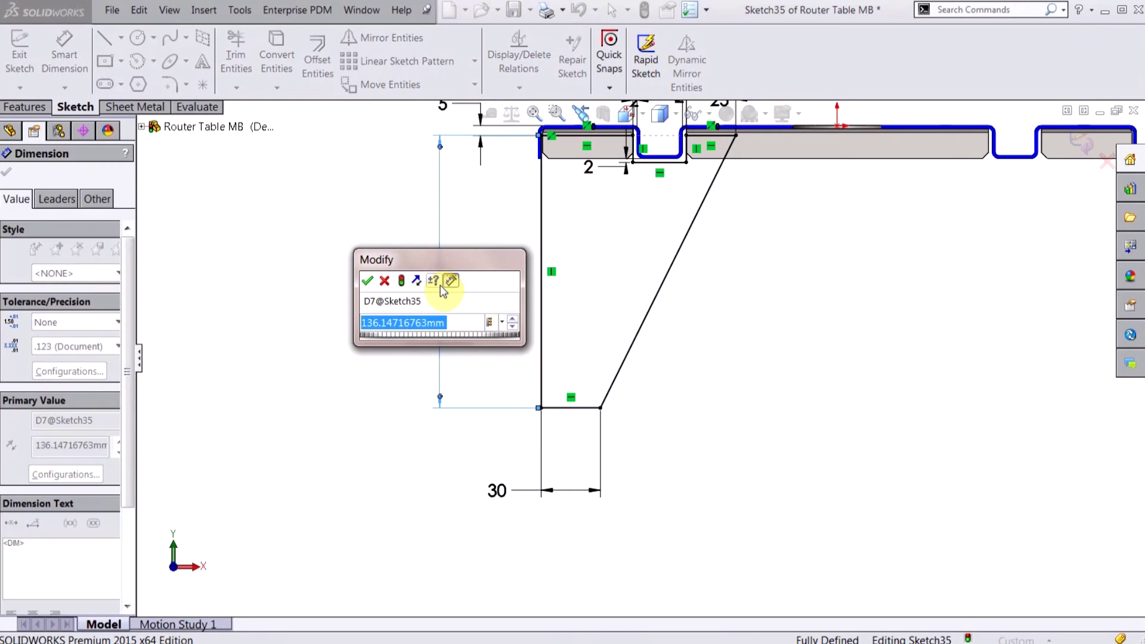
pyautogui.write('250')
pyautogui.press('Return')
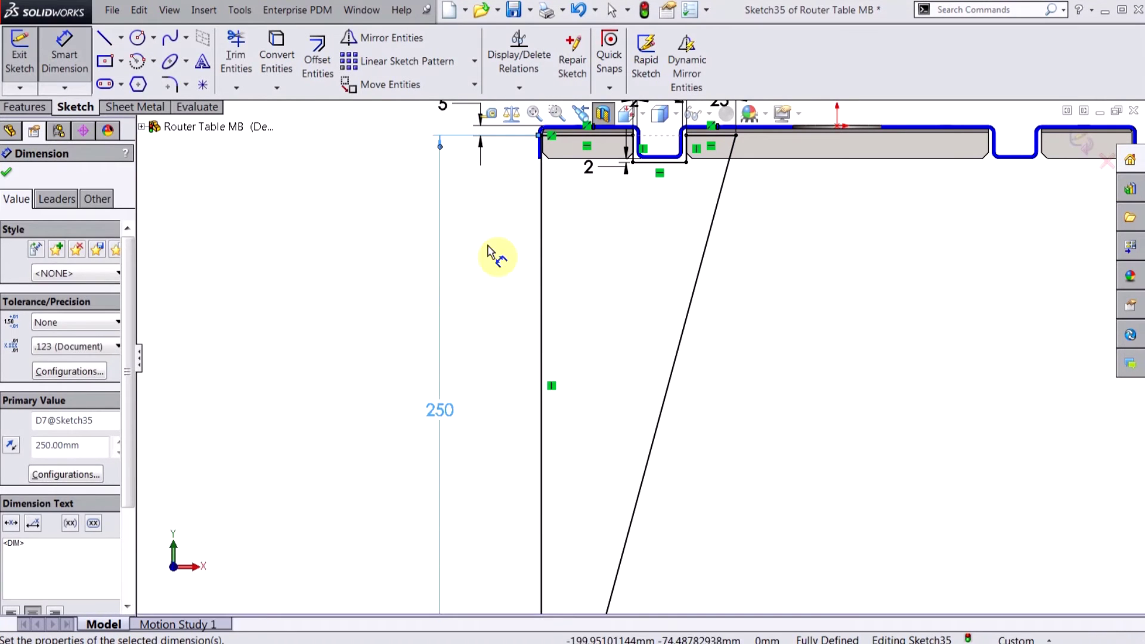
pyautogui.scroll(-3, 690, 308)
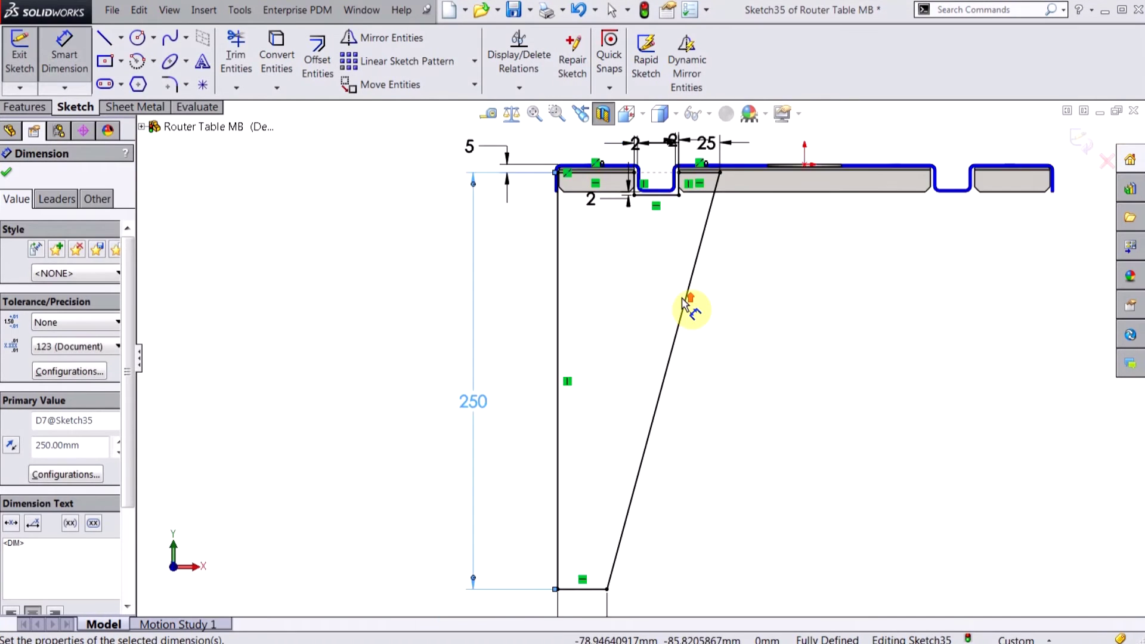
pyautogui.click(1087, 143)
# - Revolve the leg profile 90 degrees about its outer vertical line as a separate body, with Merge result off
pyautogui.click(51, 108)
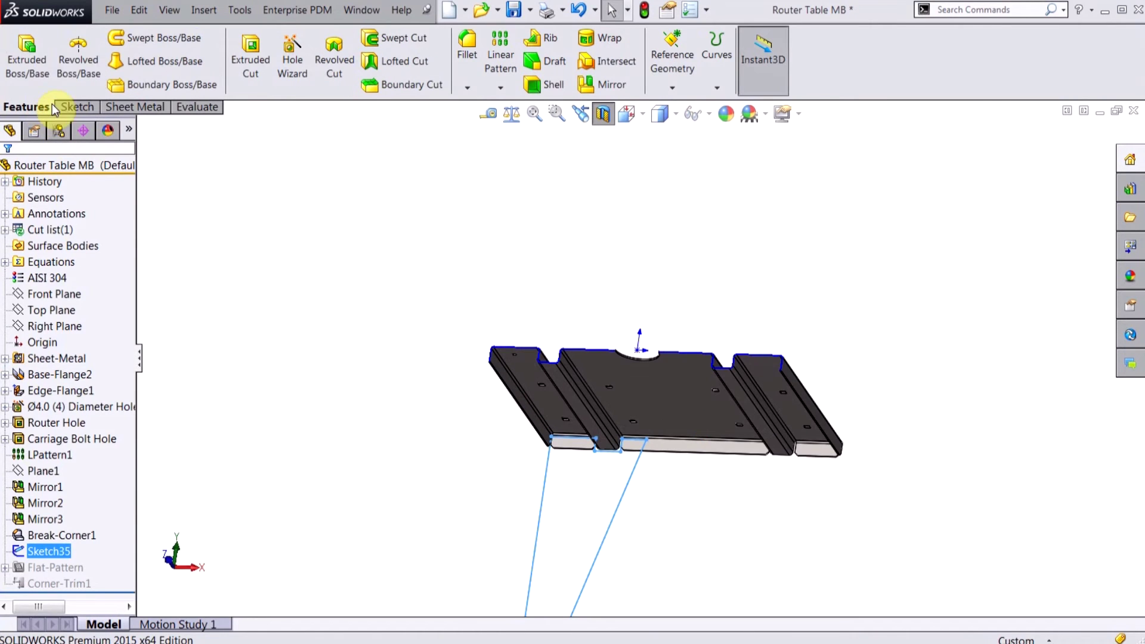
pyautogui.click(78, 60)
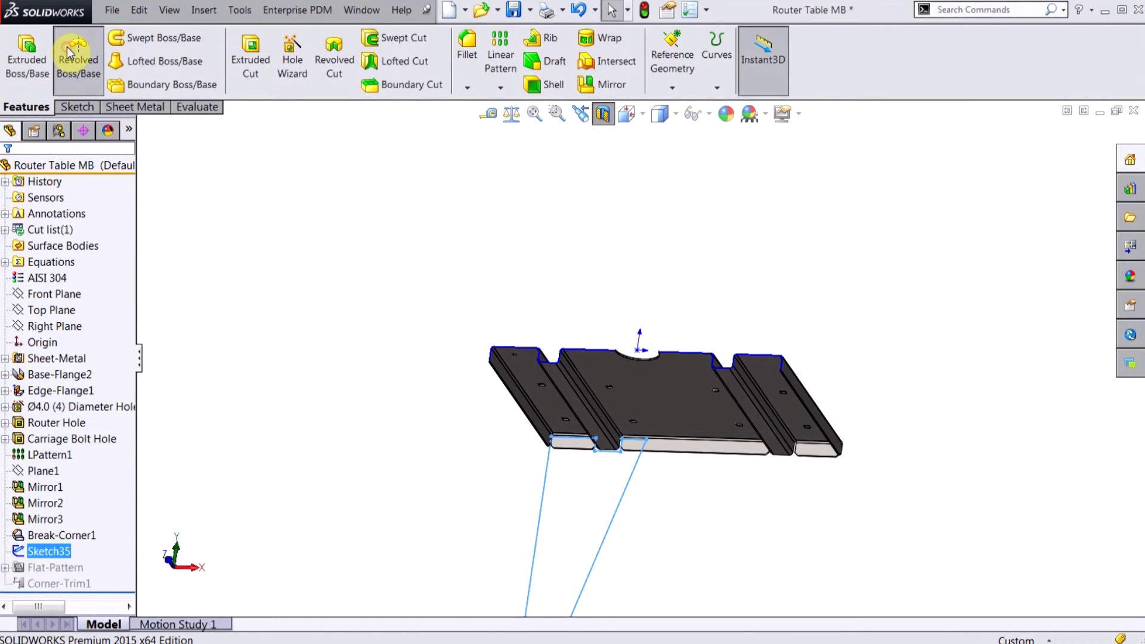
pyautogui.click(535, 547)
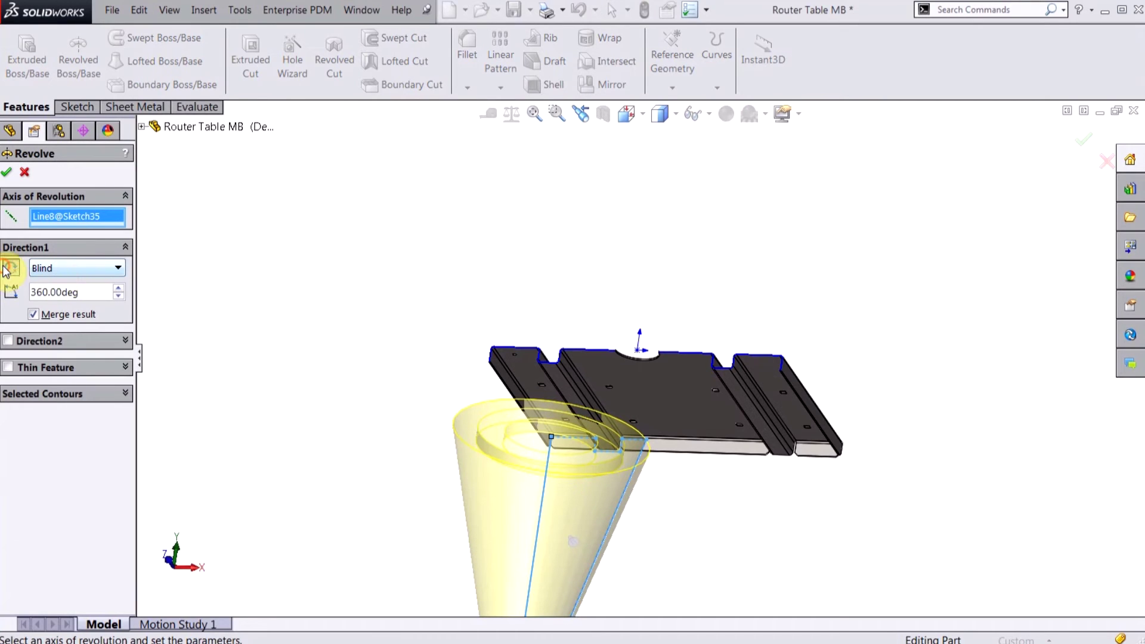
pyautogui.write('90')
pyautogui.press('Return')
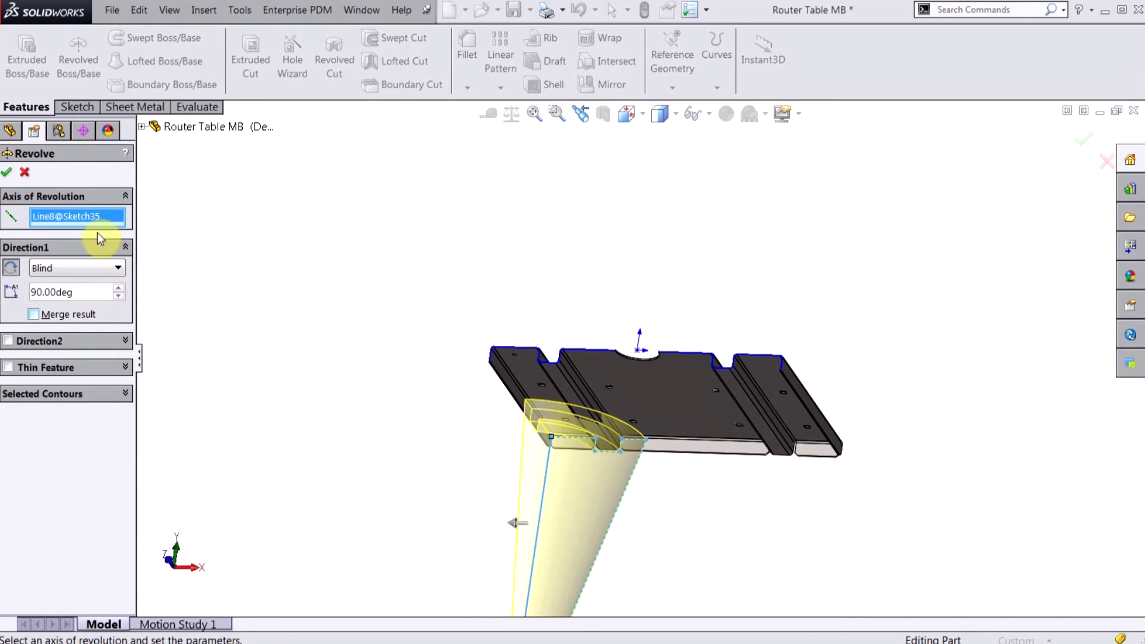
pyautogui.click(7, 173)
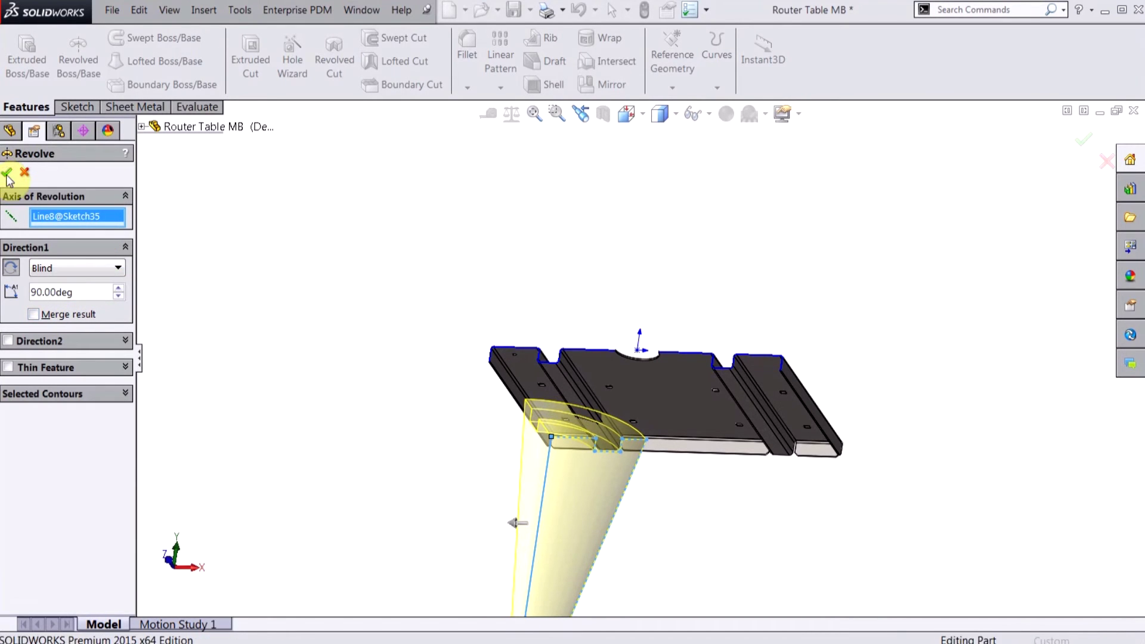
# - Expand the cut list and its sheet metal item to examine how the table top and revolved leg bodies are listed
pyautogui.click(4, 229)
pyautogui.click(49, 230)
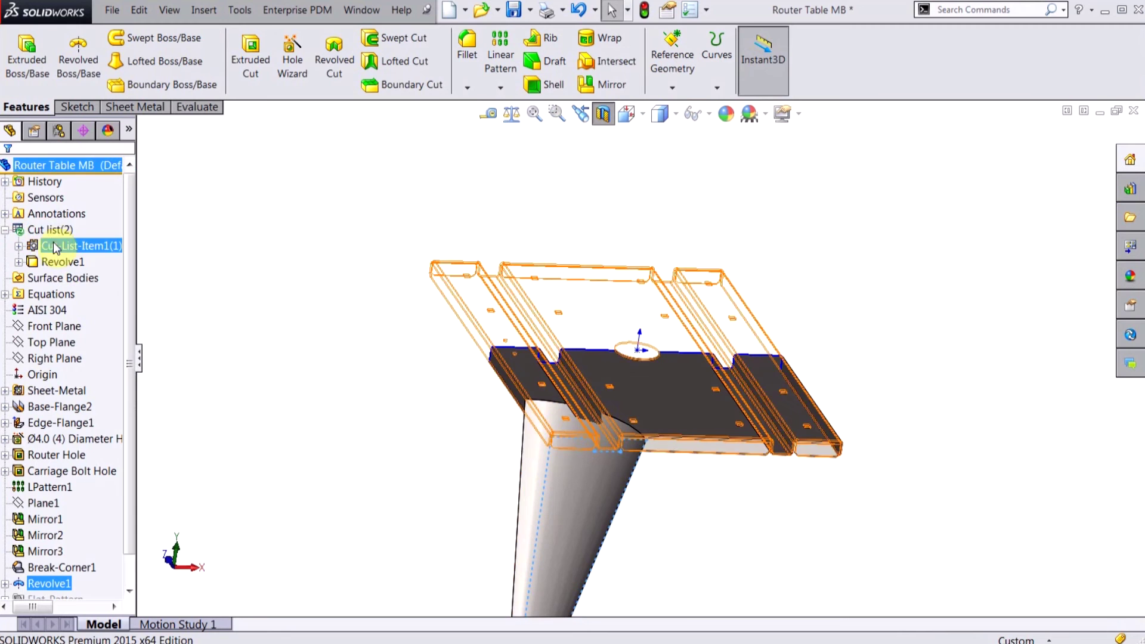
pyautogui.click(52, 231)
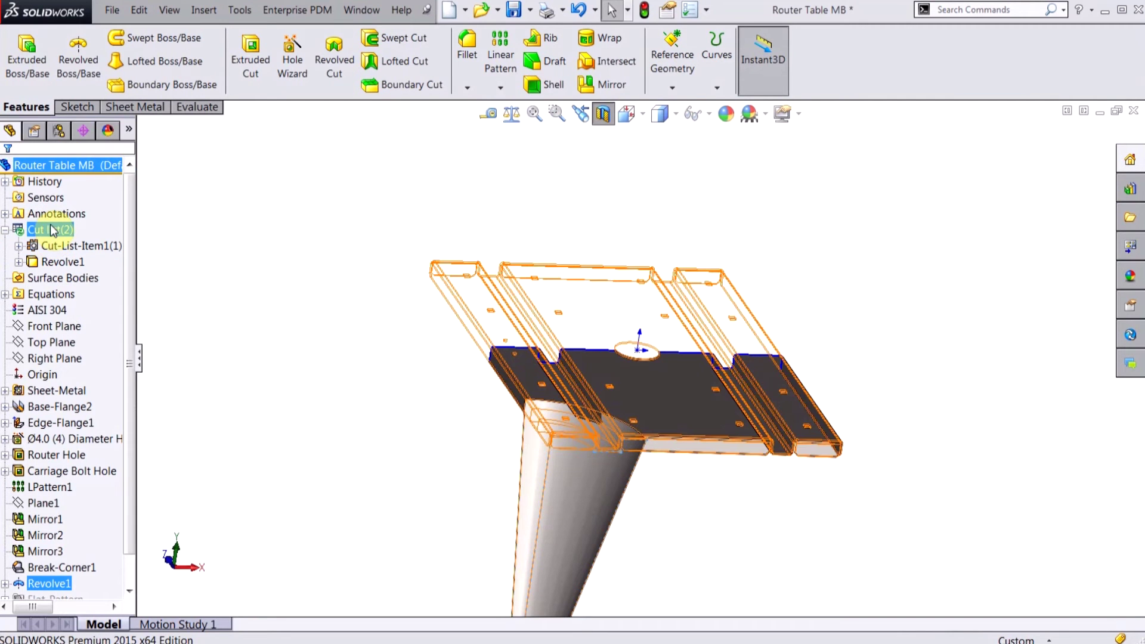
pyautogui.click(64, 263)
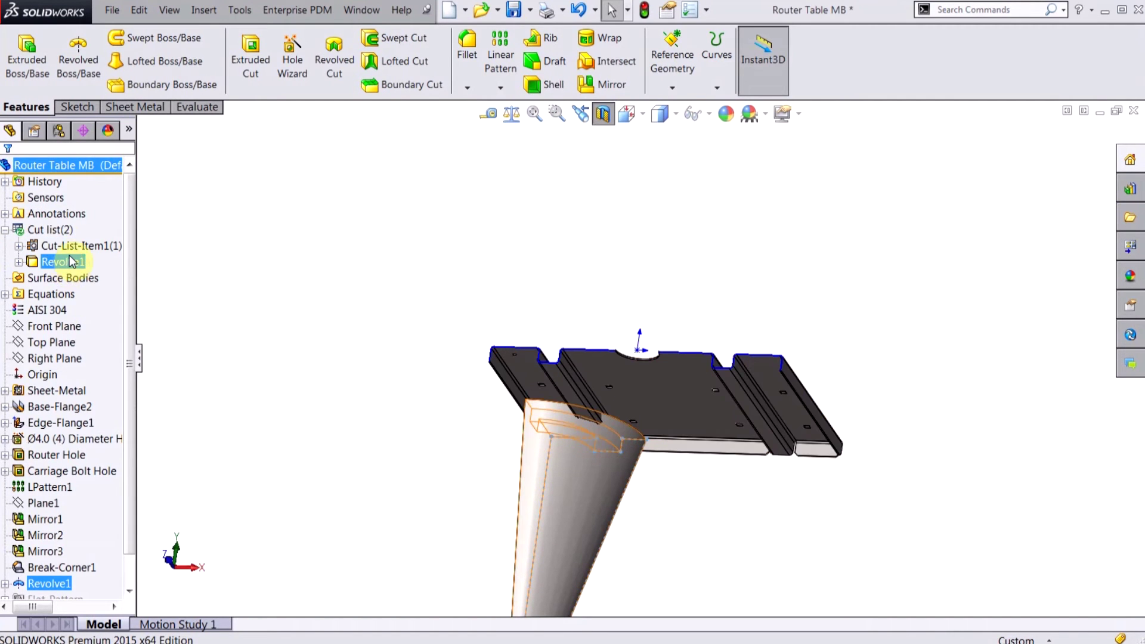
pyautogui.click(70, 247)
pyautogui.doubleClick(33, 247)
pyautogui.click(58, 278)
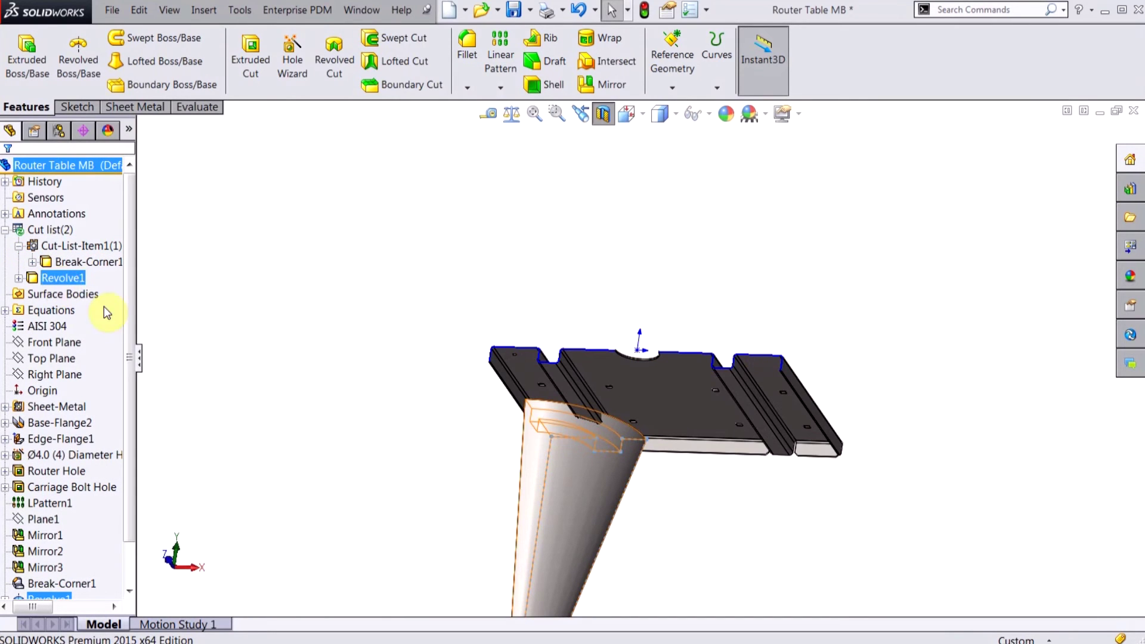
# - Isolate the revolved leg body from the table top
pyautogui.click(191, 367)
pyautogui.moveTo(133, 426); pyautogui.dragTo(122, 457)
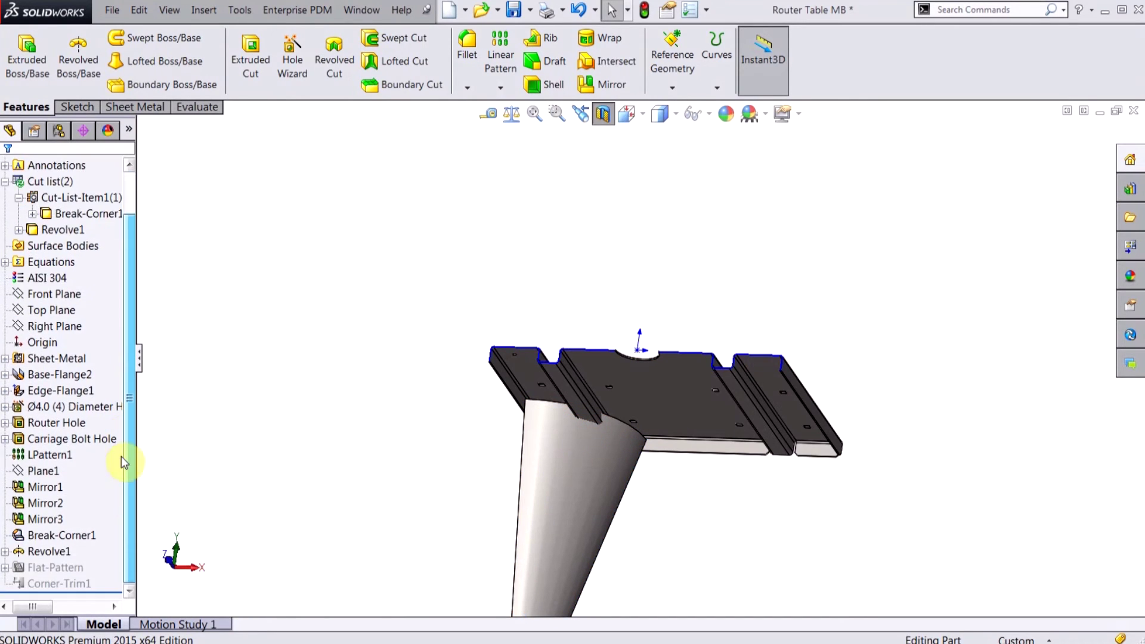
pyautogui.rightClick(547, 507)
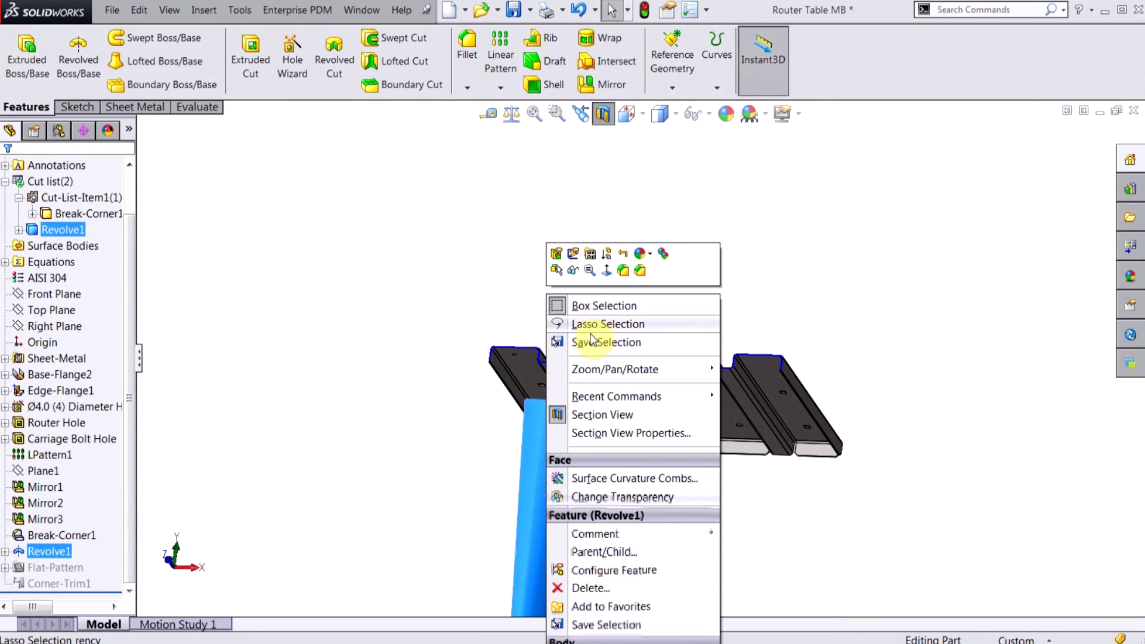
pyautogui.rightClick(59, 229)
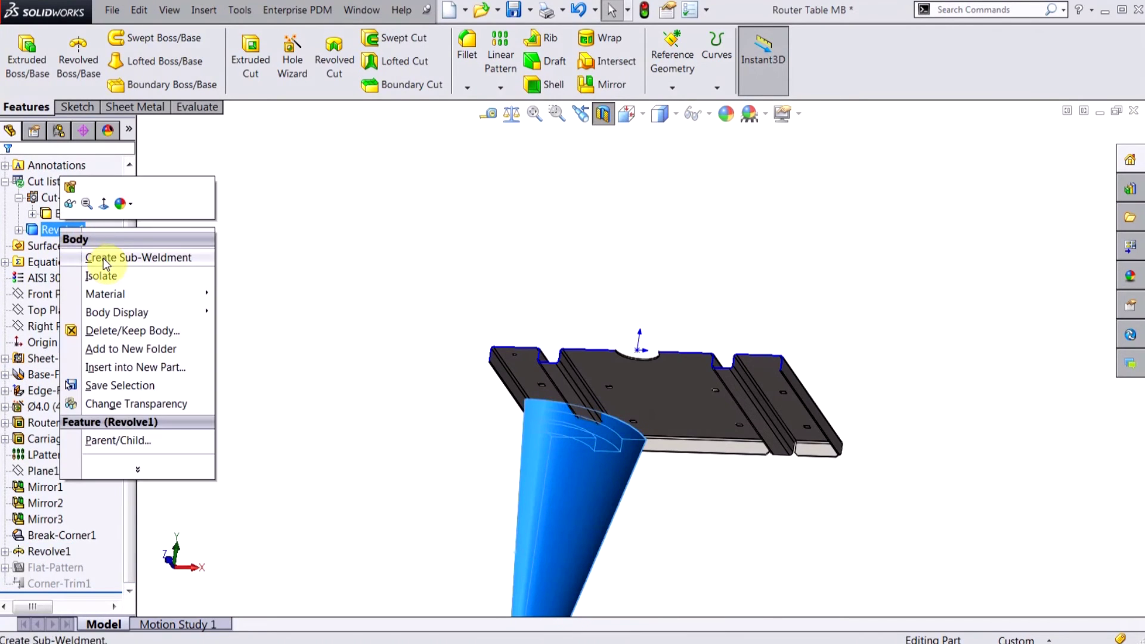
pyautogui.click(96, 275)
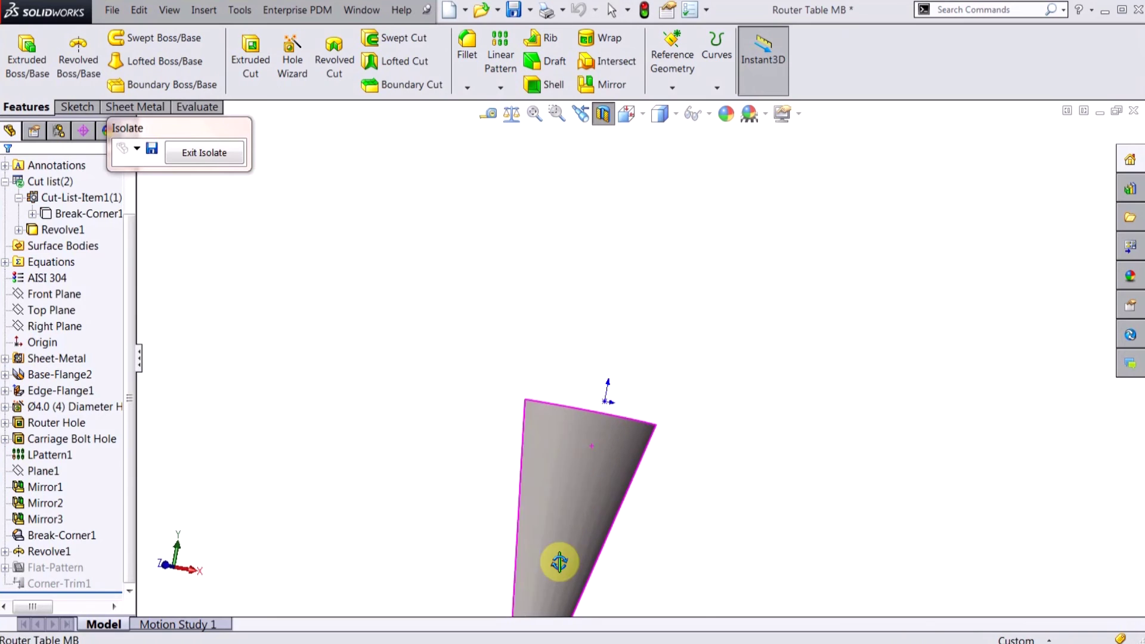
# - Convert the isolated leg to 18 Gauge sheet metal using the gauge table, a flat side face as fixed face and the long corner edge as bend
pyautogui.moveTo(562, 557); pyautogui.dragTo(662, 554, button='middle')
pyautogui.click(124, 107)
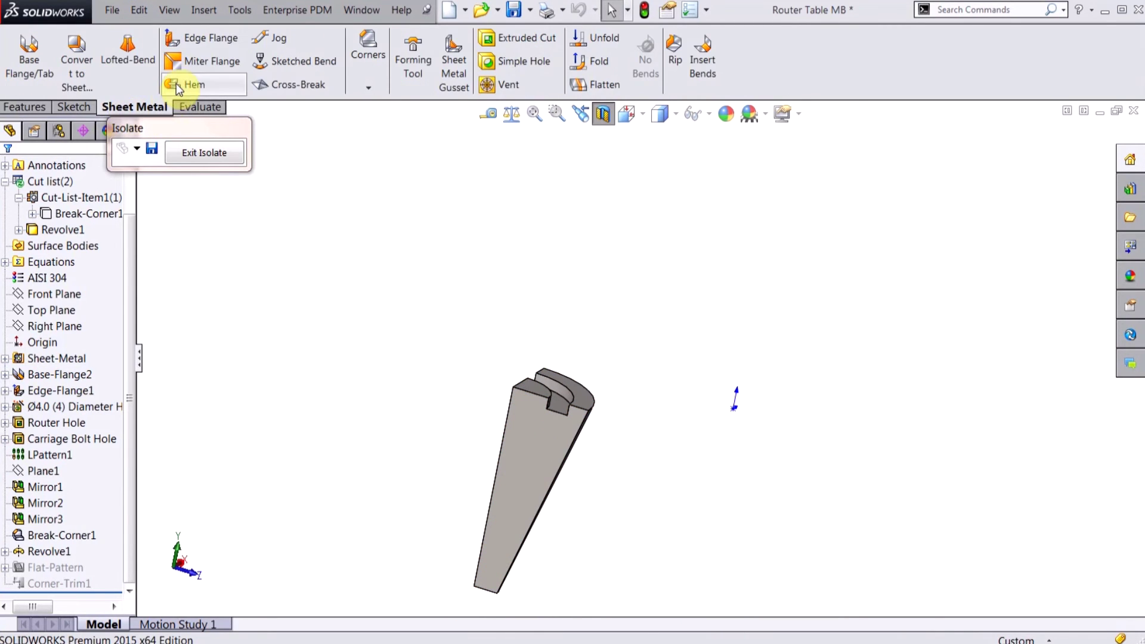
pyautogui.click(76, 60)
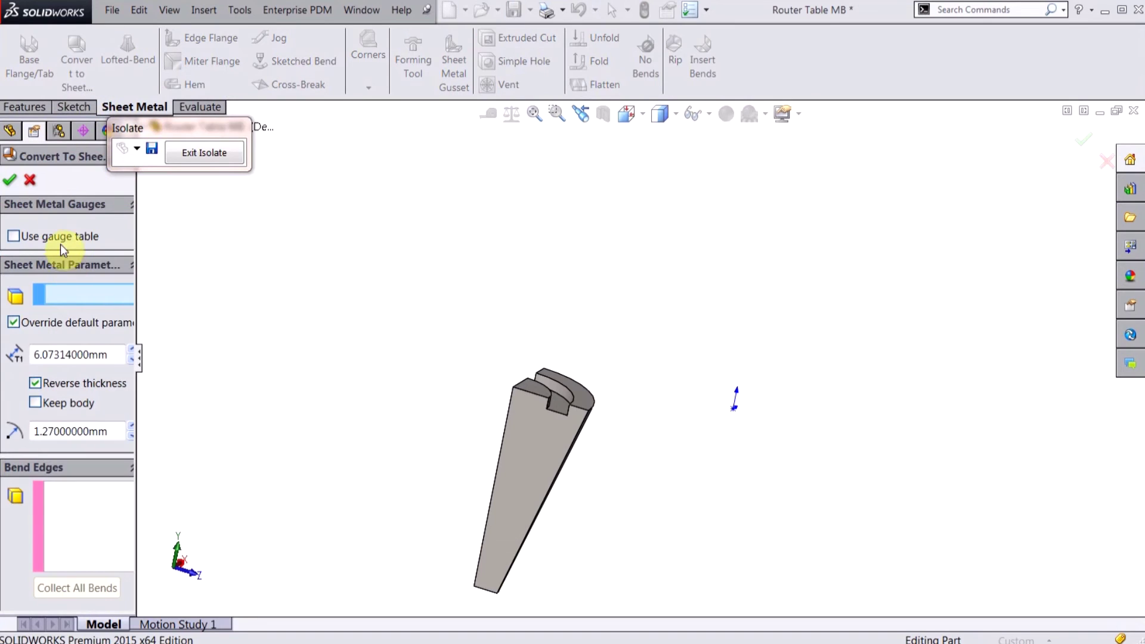
pyautogui.click(14, 236)
pyautogui.click(112, 345)
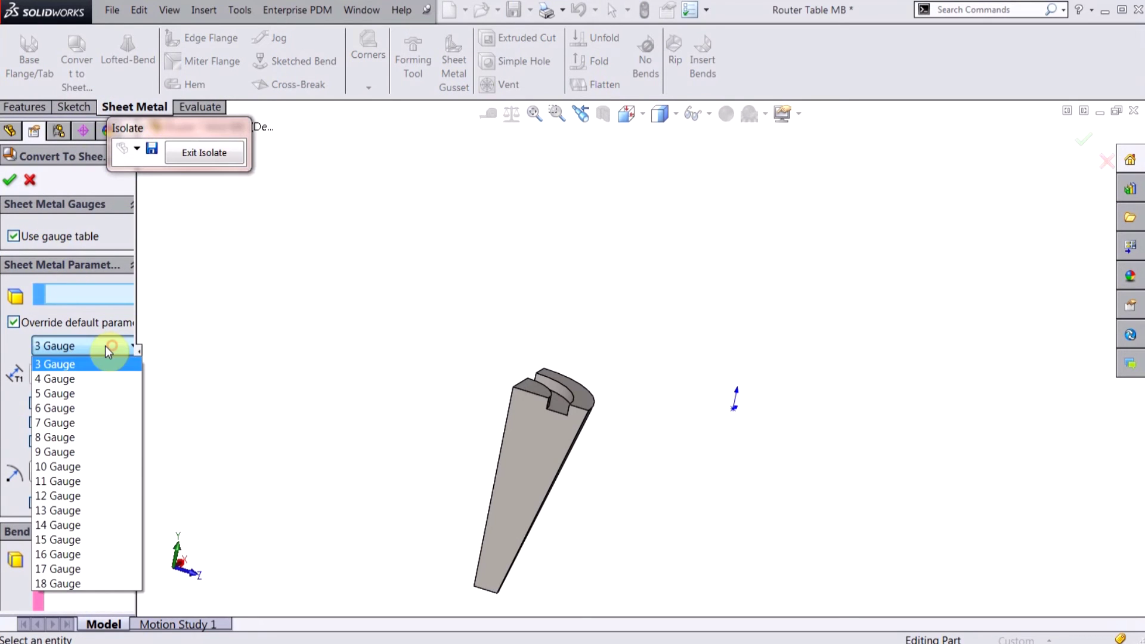
pyautogui.click(87, 579)
pyautogui.click(521, 489)
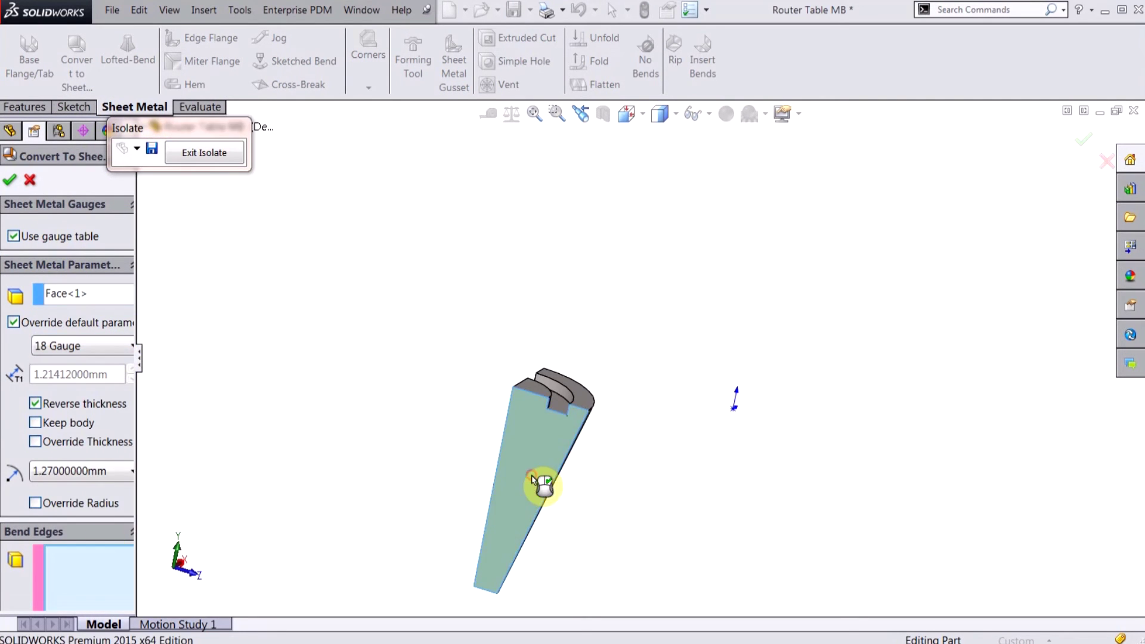
pyautogui.moveTo(542, 481)
pyautogui.mouseDown(button='middle')
pyautogui.moveTo(455, 409)
pyautogui.moveTo(542, 460)
pyautogui.mouseUp(button='middle')
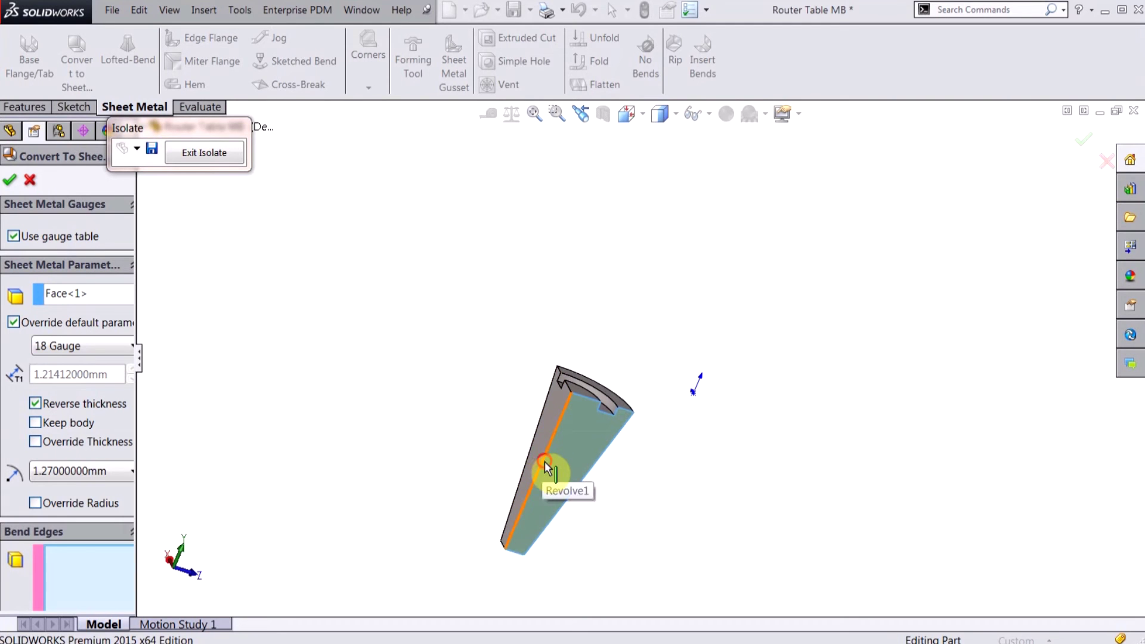
pyautogui.click(544, 461)
pyautogui.rightClick(545, 463)
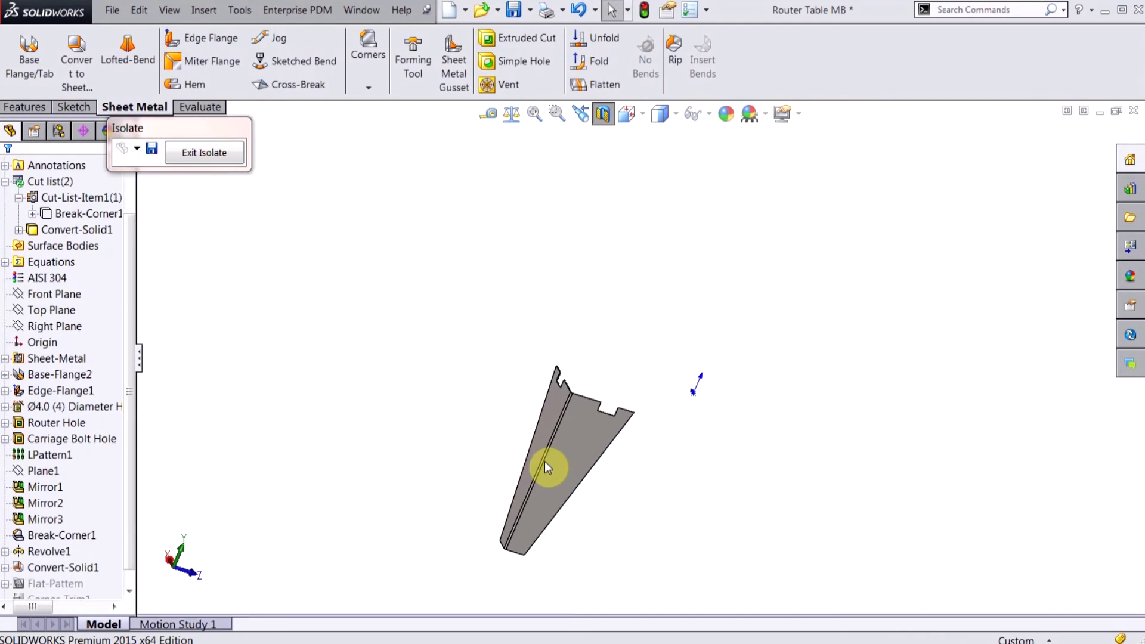
# - Exit the isolated display and turn off the section view to show the full table top with the leg
pyautogui.click(205, 153)
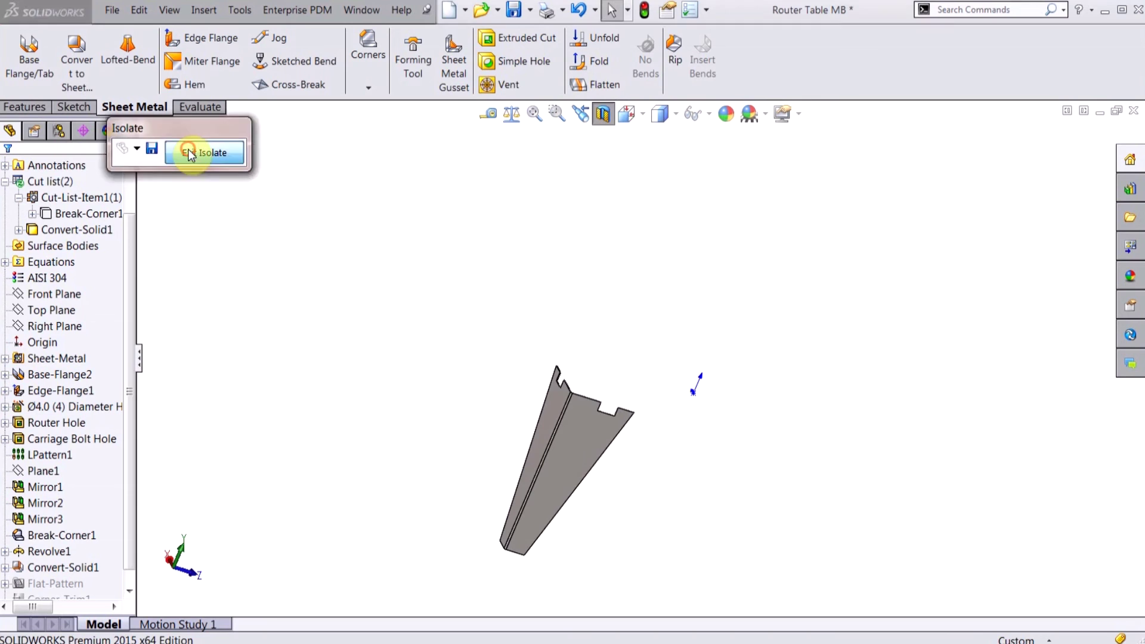
pyautogui.moveTo(548, 302); pyautogui.dragTo(546, 417, button='middle')
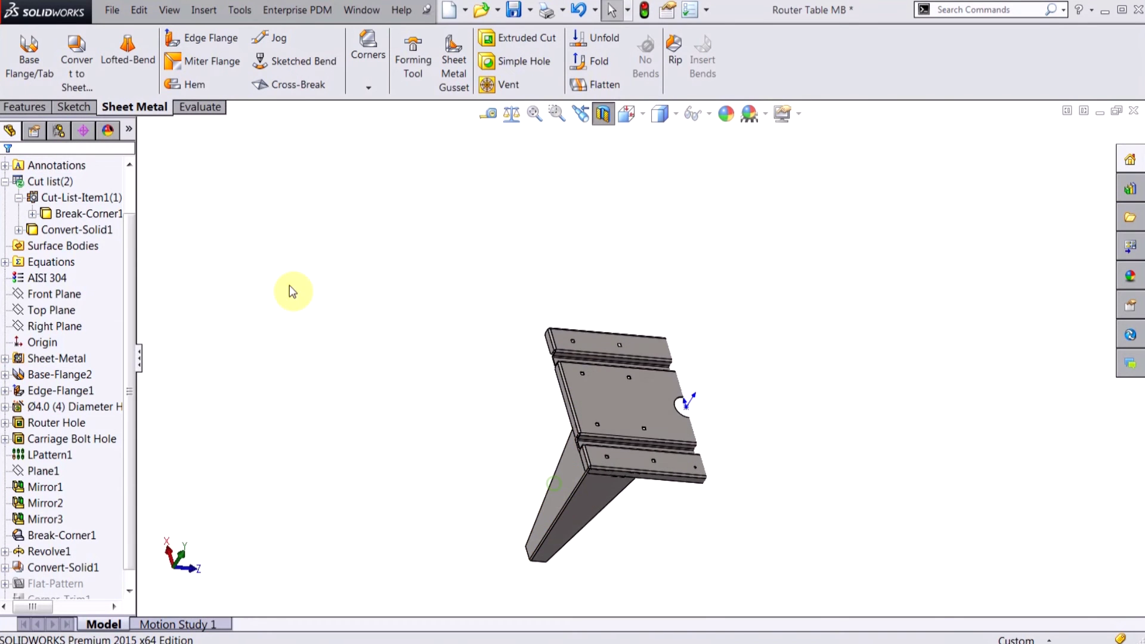
pyautogui.moveTo(626, 310); pyautogui.dragTo(652, 486, button='middle')
pyautogui.scroll(-5, 639, 473)
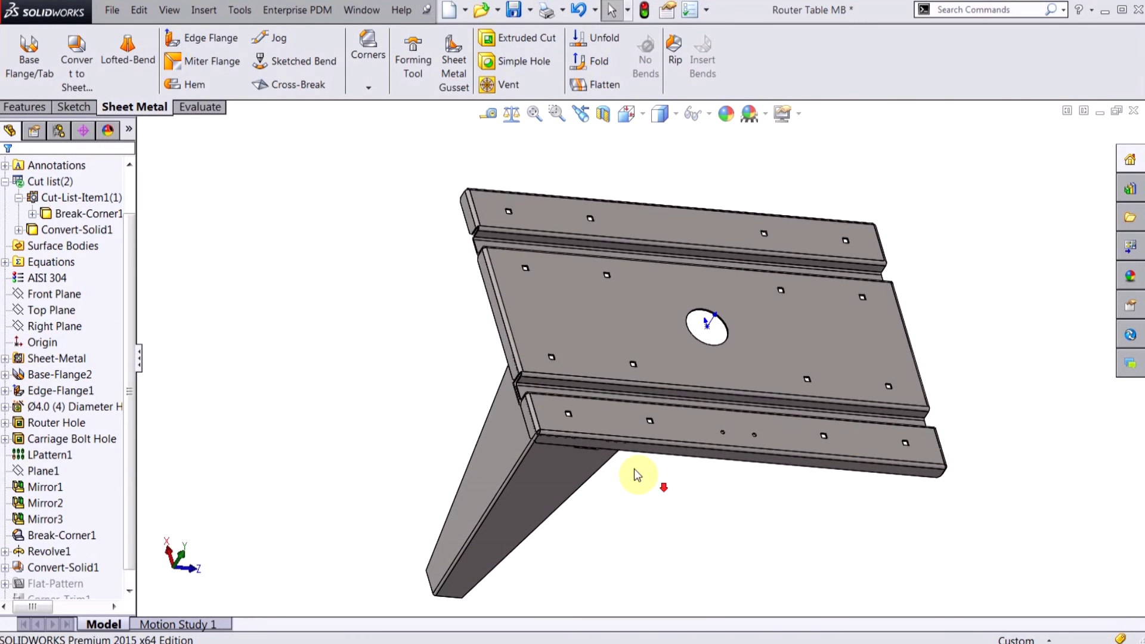
# - Update the cut list and expand the leg's new cut list item
pyautogui.rightClick(38, 183)
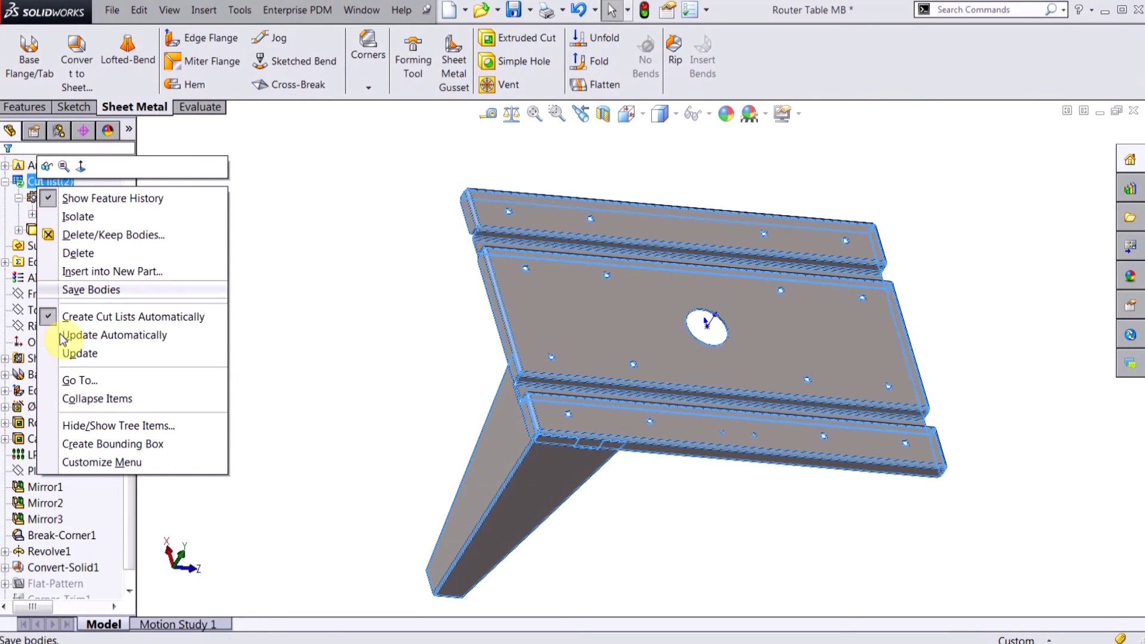
pyautogui.click(72, 354)
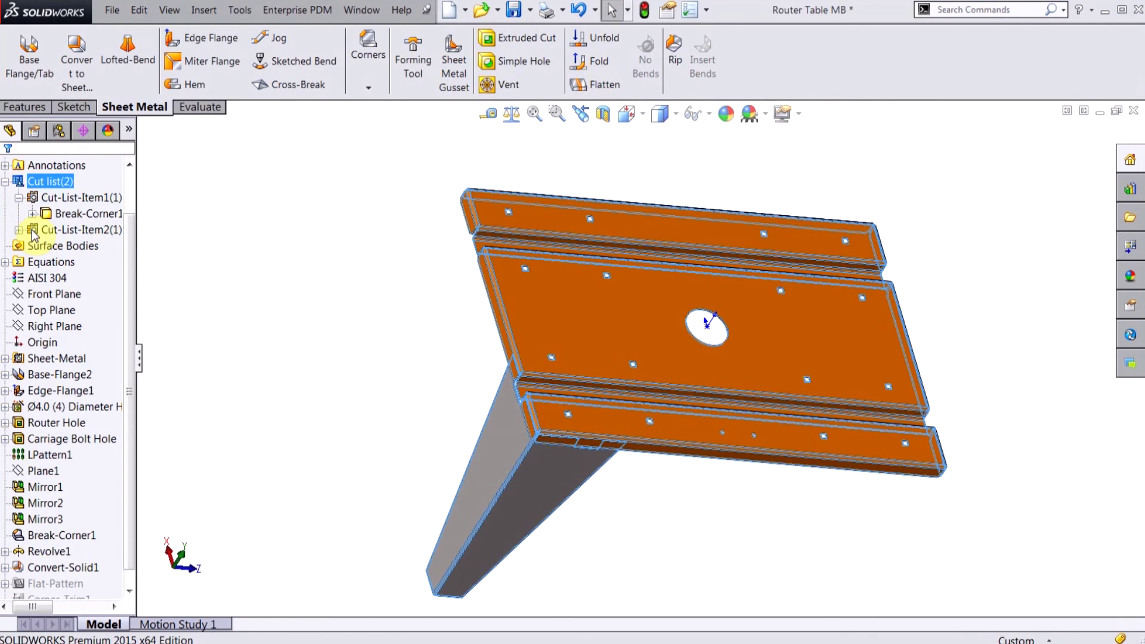
pyautogui.click(18, 231)
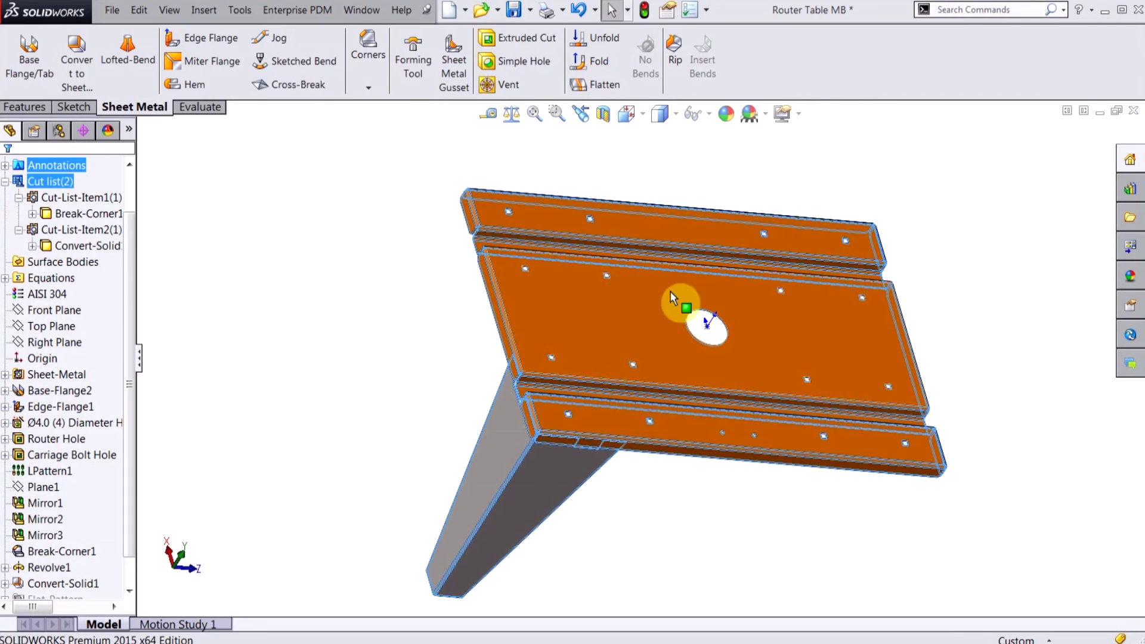
pyautogui.click(287, 350)
# - Expand the Flat-Pattern folder and unsuppress the leg's flat pattern to show it unfolded
pyautogui.scroll(-1, 128, 288)
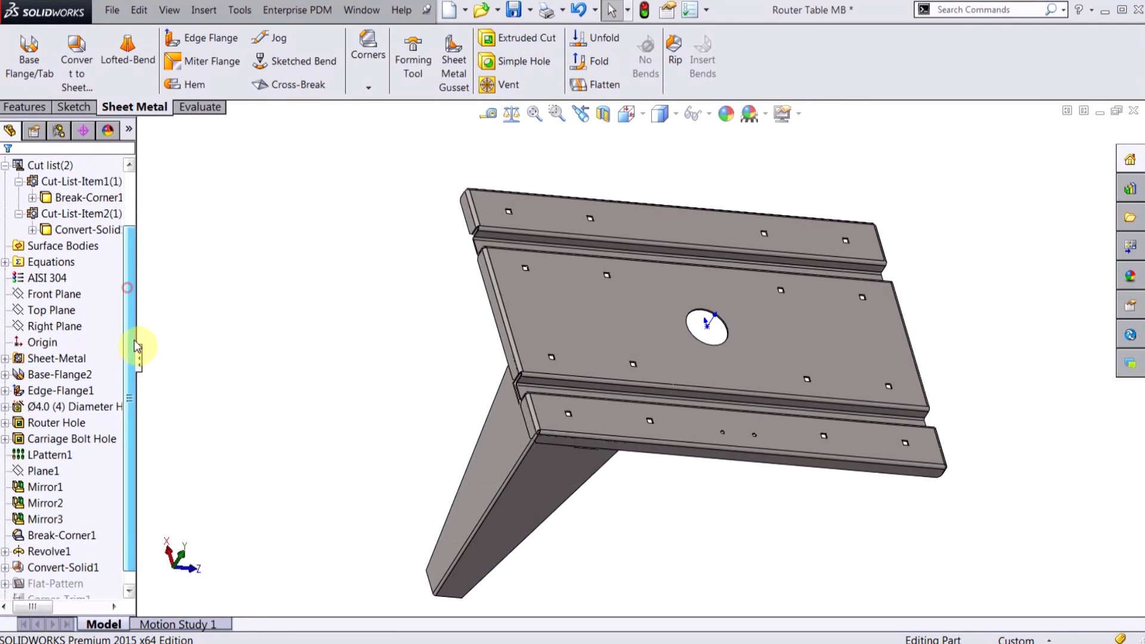
pyautogui.click(7, 569)
pyautogui.click(4, 567)
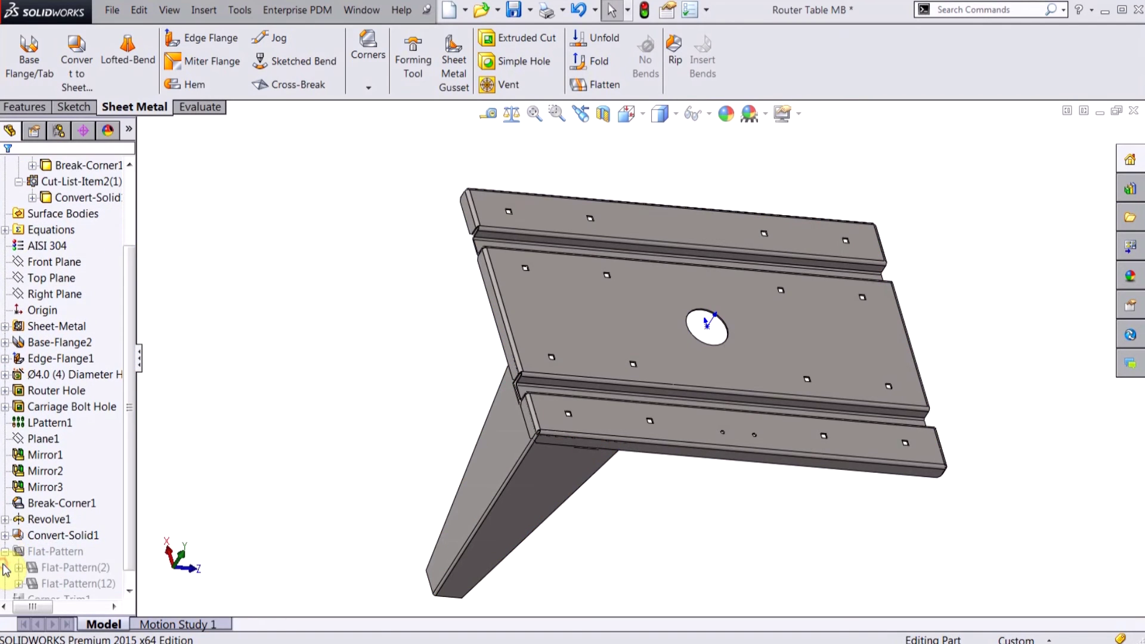
pyautogui.click(63, 571)
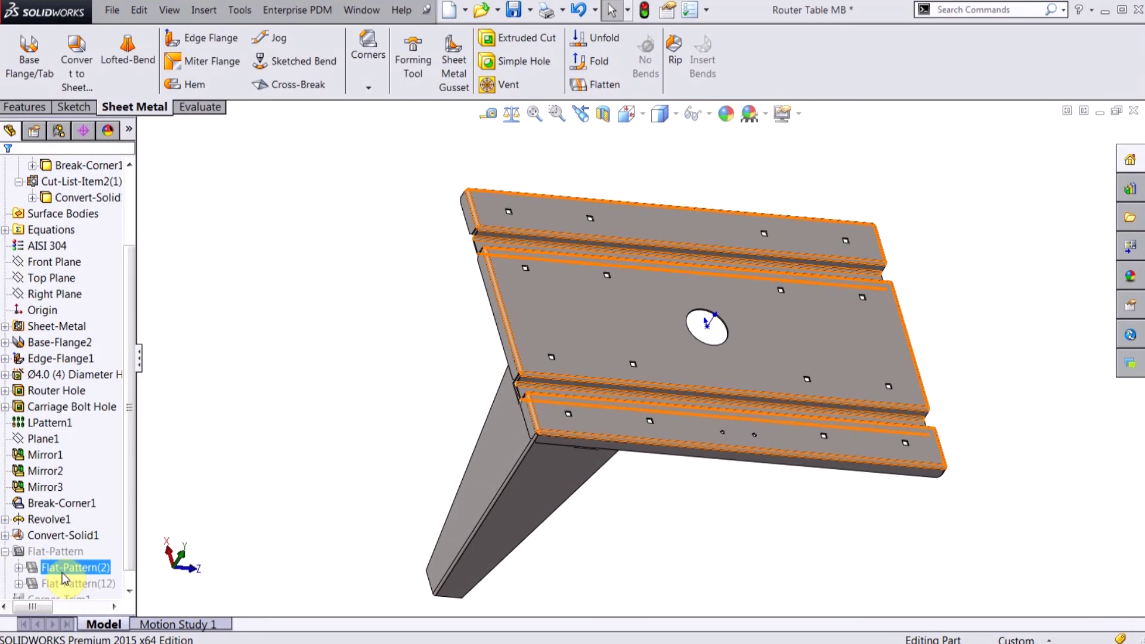
pyautogui.click(62, 584)
pyautogui.rightClick(63, 587)
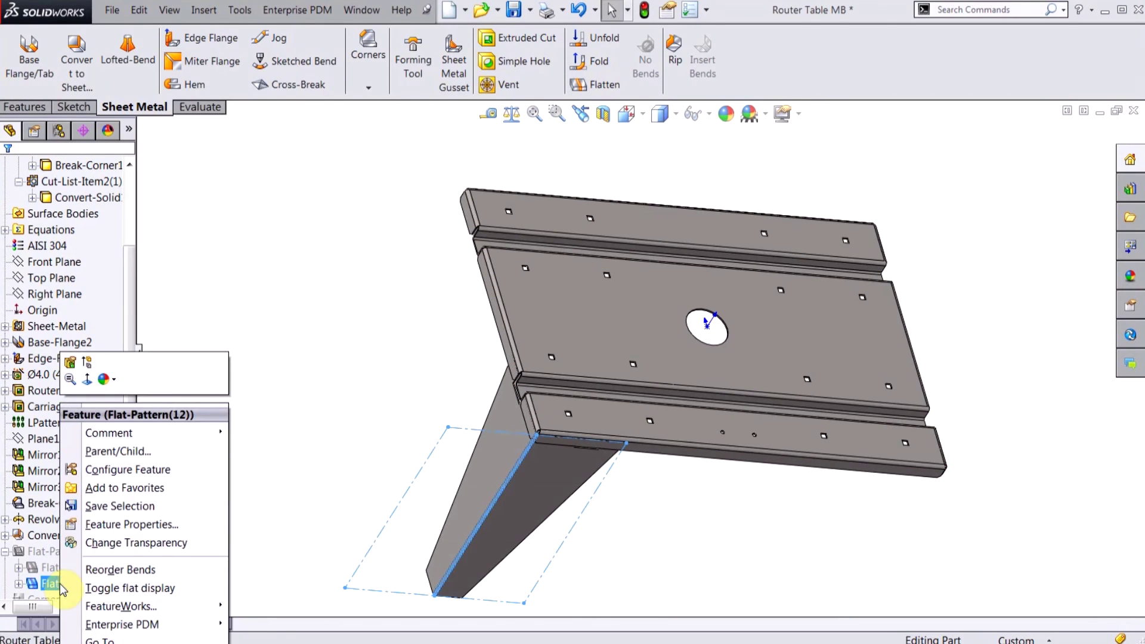
pyautogui.click(83, 362)
pyautogui.click(522, 446)
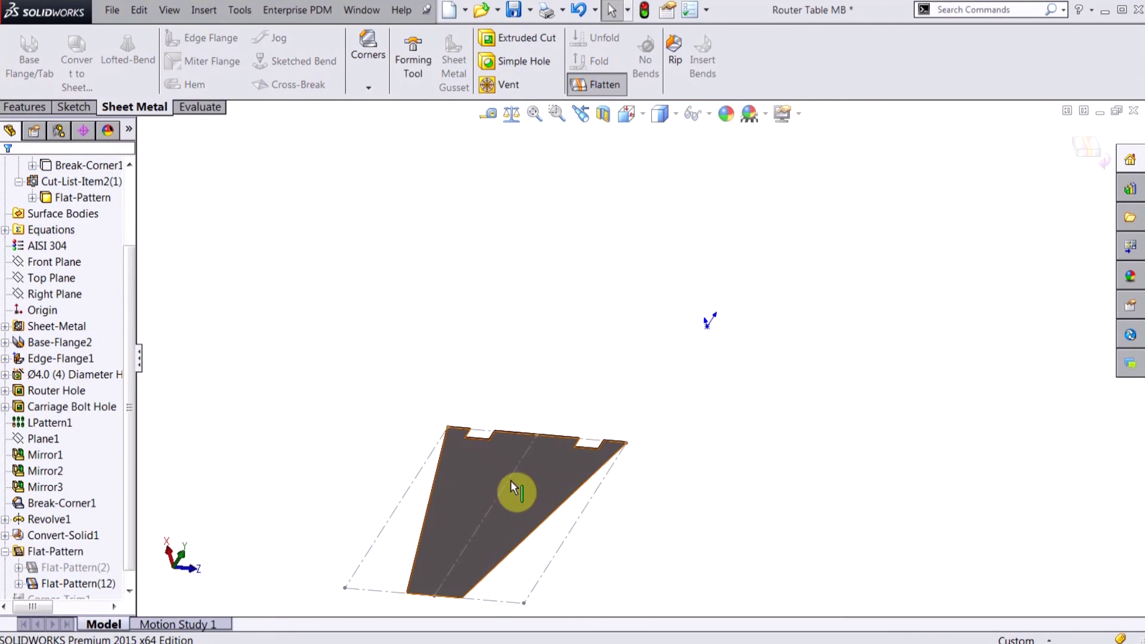
# - Try to unsuppress the table top's flat pattern while the leg's flat pattern is active
pyautogui.click(70, 570)
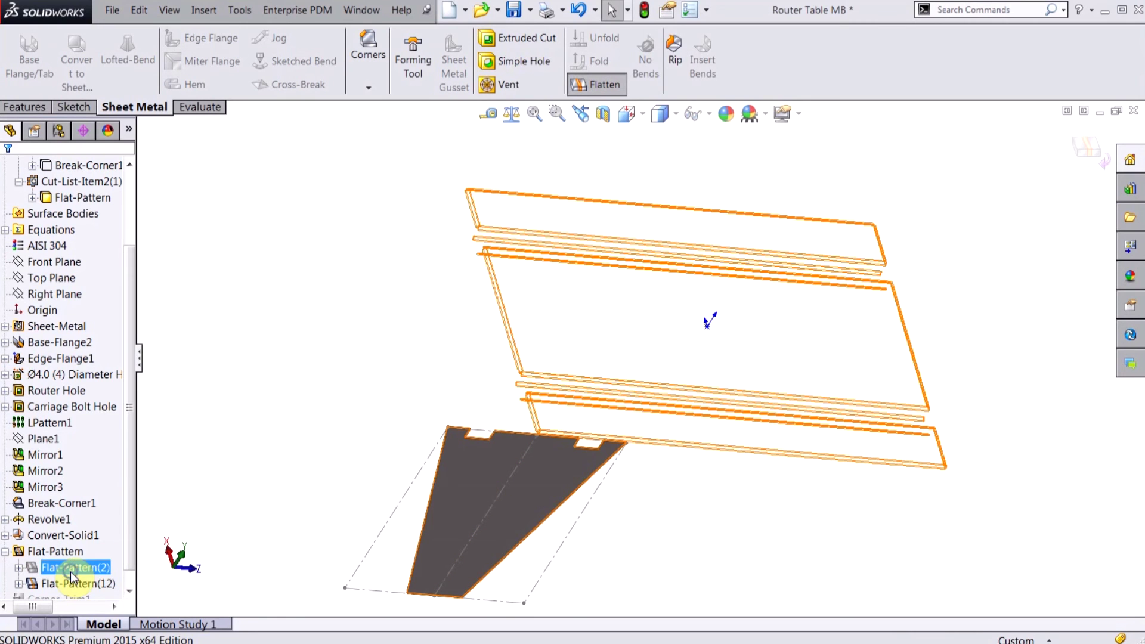
pyautogui.rightClick(71, 571)
pyautogui.click(98, 364)
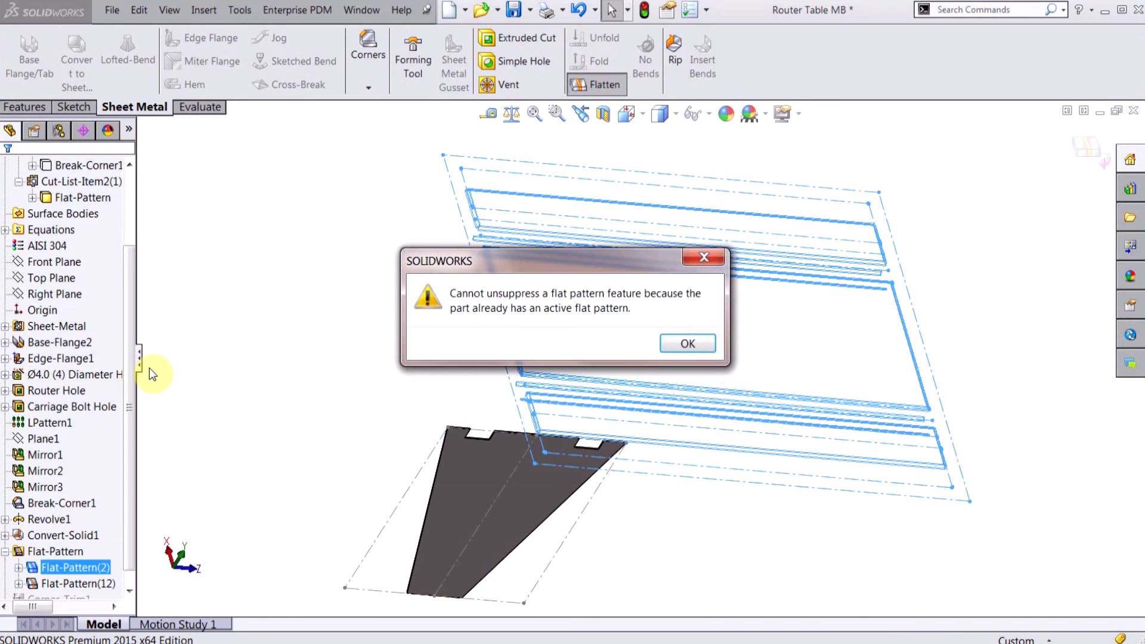
pyautogui.click(688, 345)
# - Suppress the leg's flat pattern and unsuppress the table top's flat pattern
pyautogui.click(70, 584)
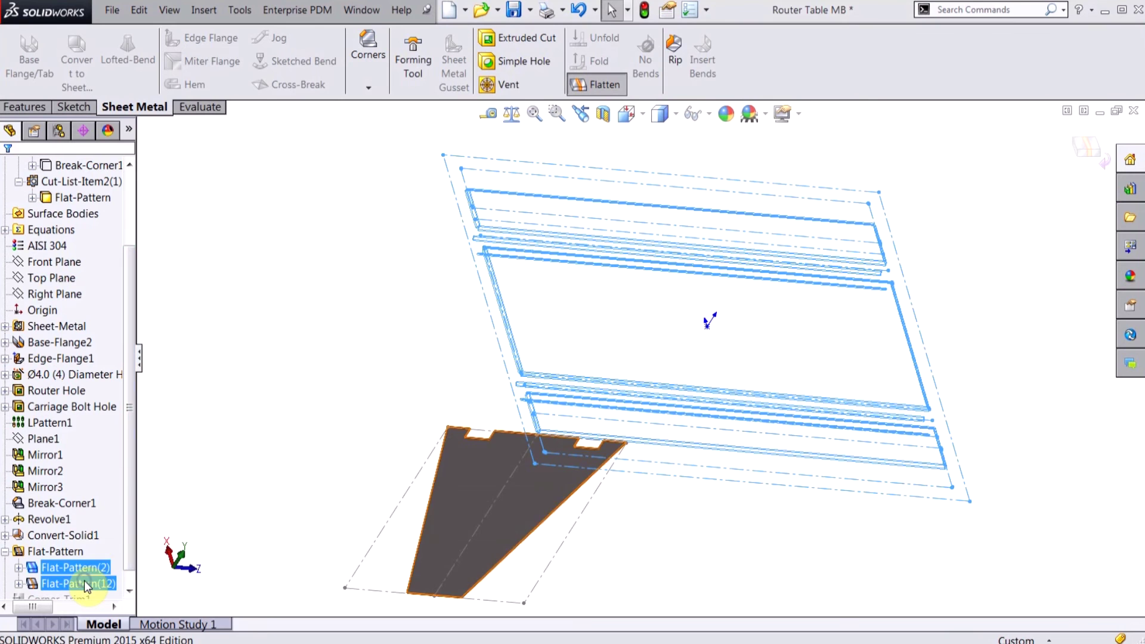
pyautogui.rightClick(70, 583)
pyautogui.click(111, 384)
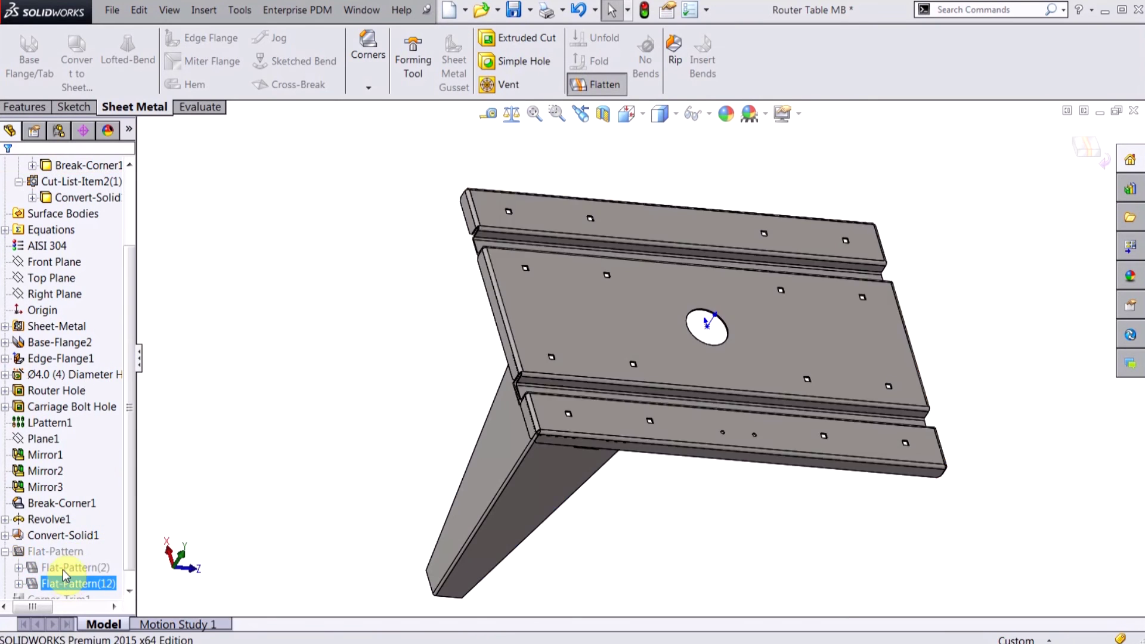
pyautogui.click(49, 567)
pyautogui.rightClick(49, 567)
pyautogui.click(91, 381)
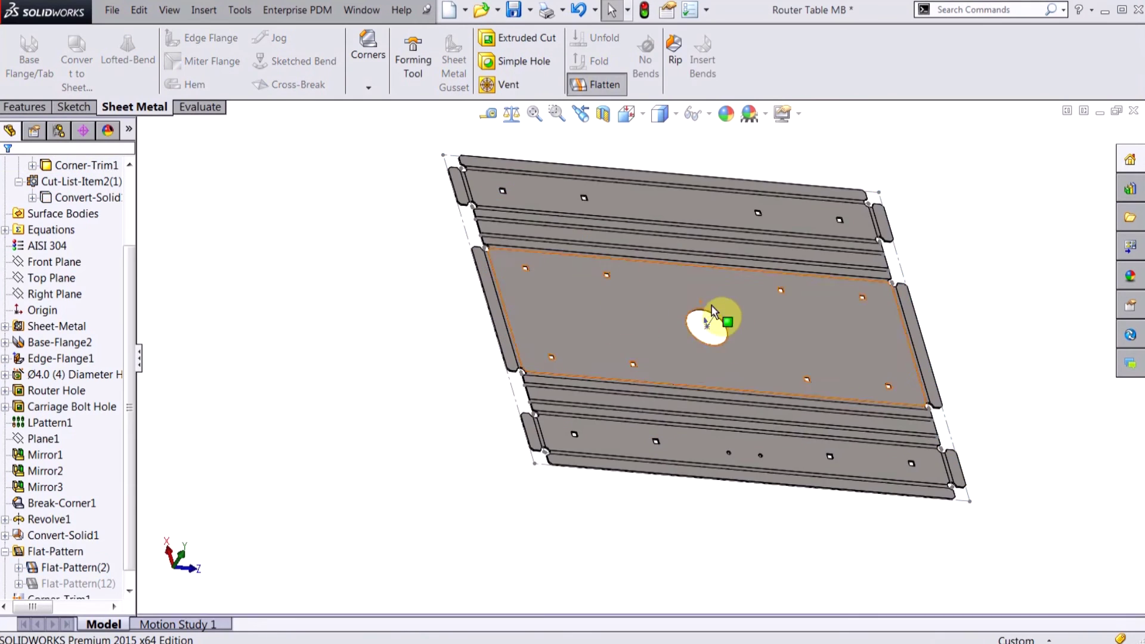
# - Exit the flattened state of the table top to return the part to its folded form
pyautogui.click(89, 583)
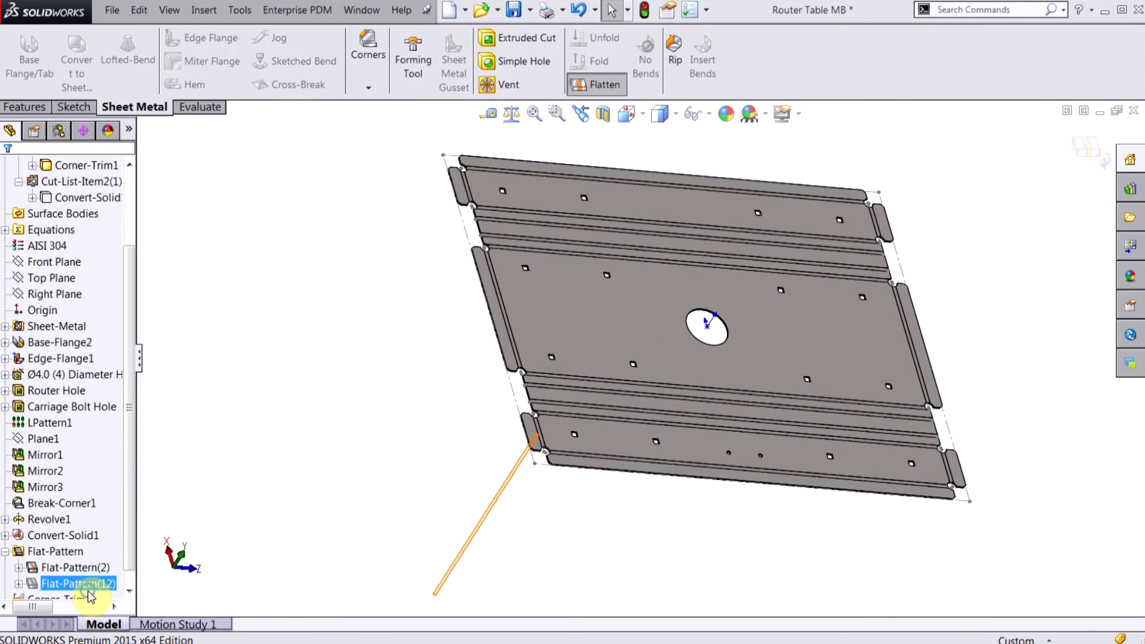
pyautogui.rightClick(89, 583)
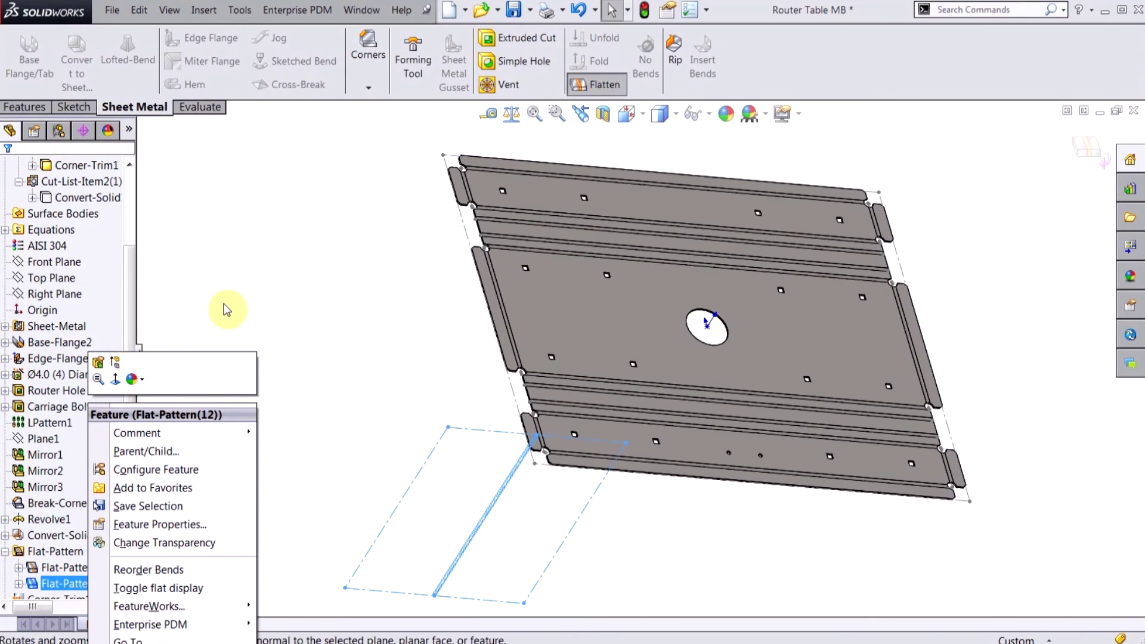
pyautogui.click(248, 288)
pyautogui.click(598, 85)
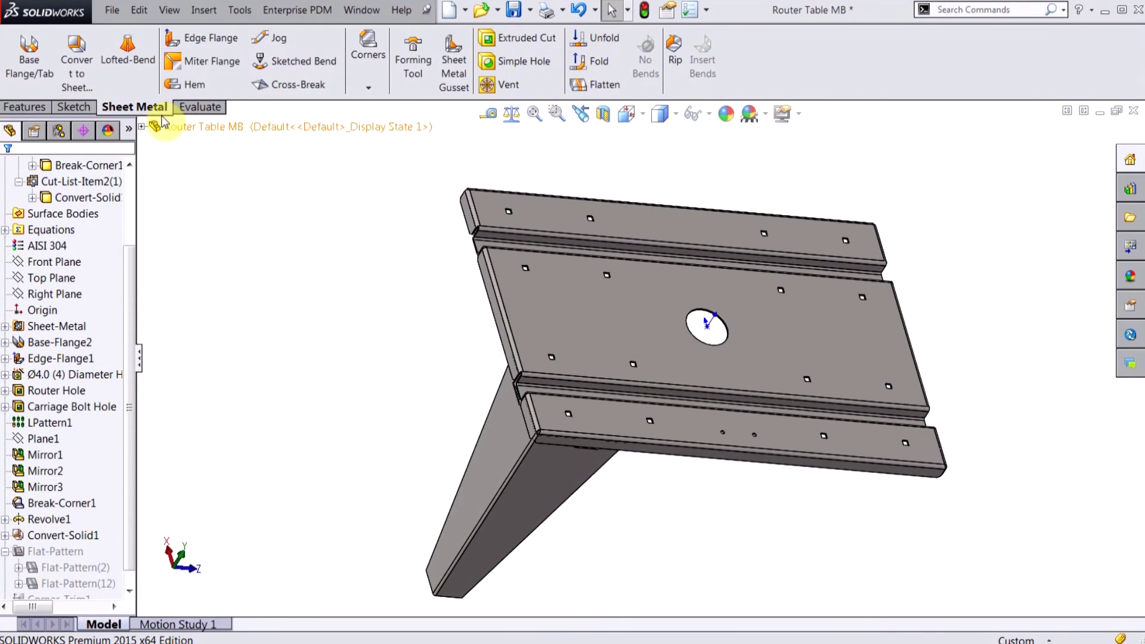
# - Create an exploded view in the Default configuration, moving the leg body straight down away from the table top
pyautogui.click(82, 131)
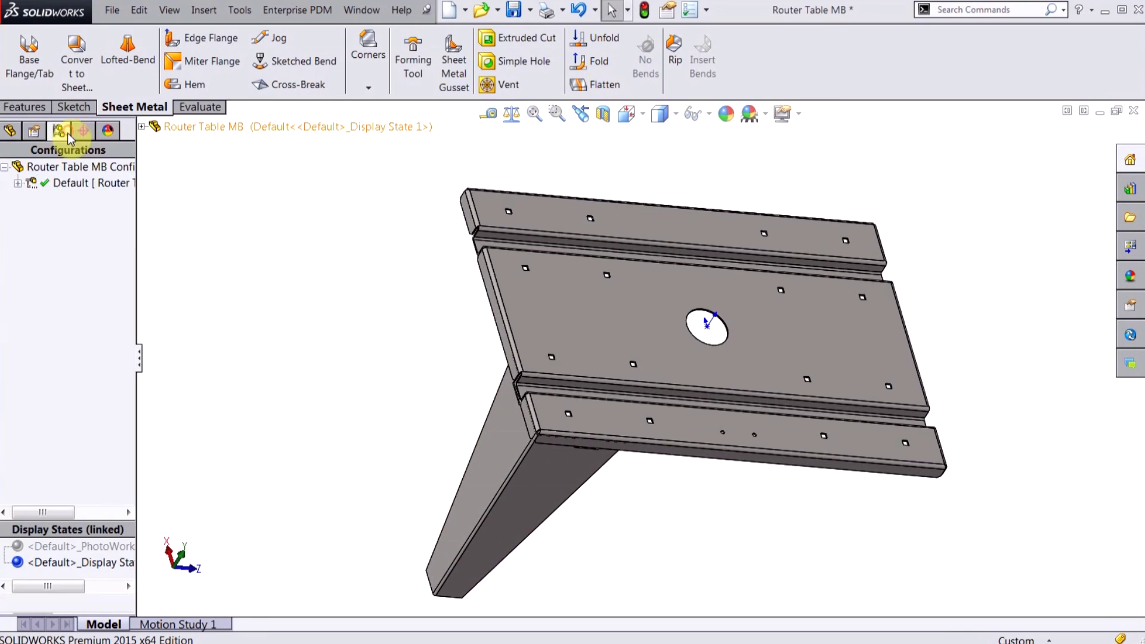
pyautogui.rightClick(75, 183)
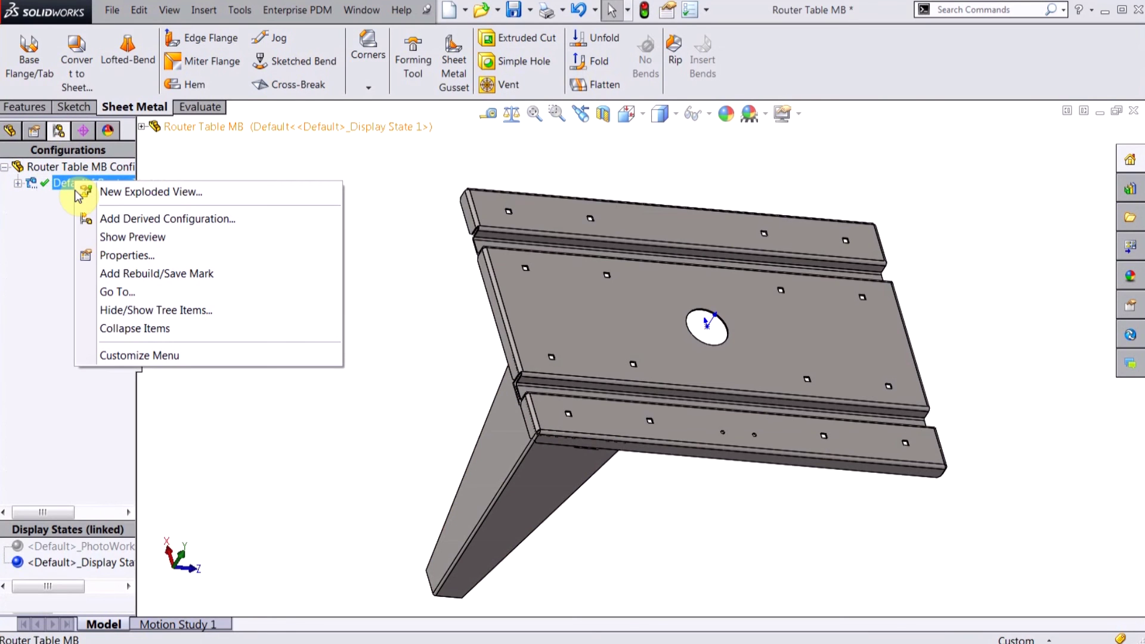
pyautogui.click(95, 193)
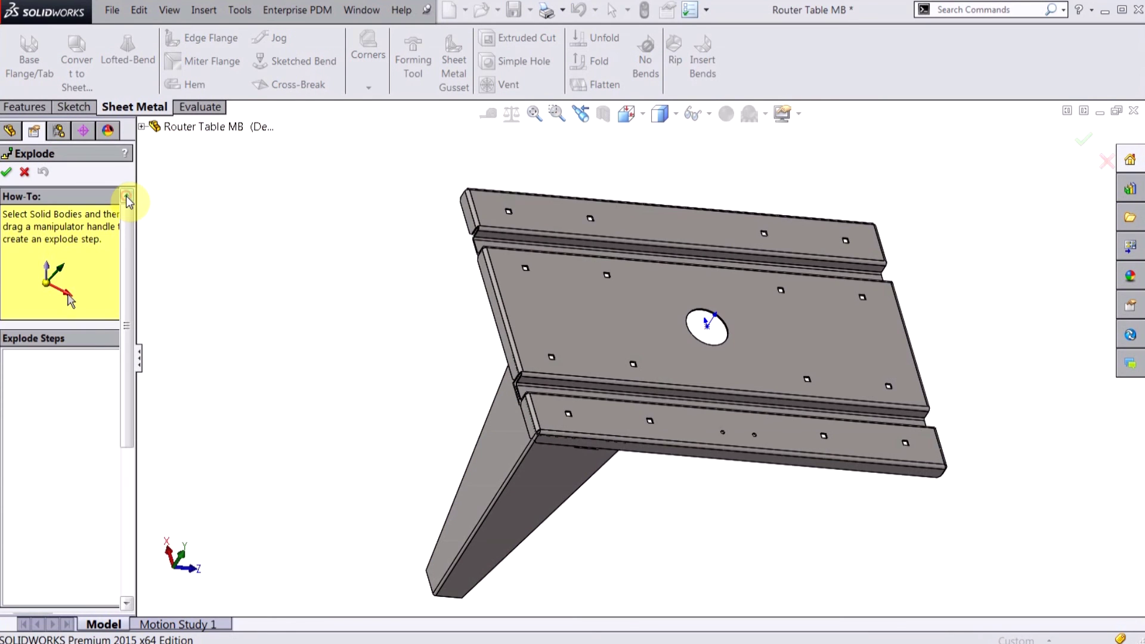
pyautogui.click(552, 475)
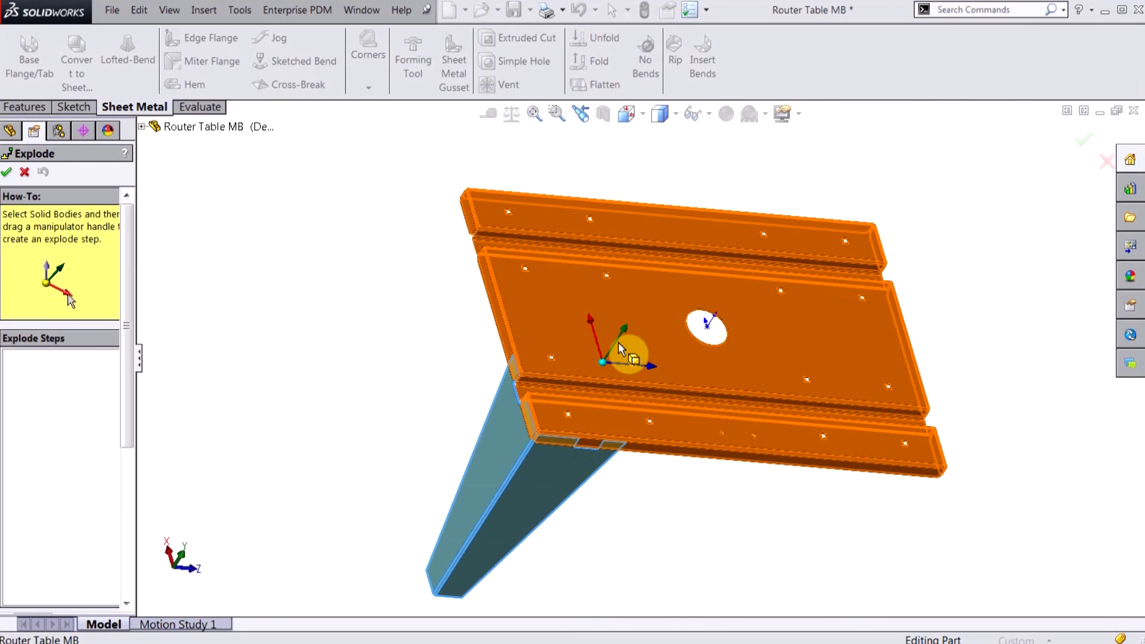
pyautogui.moveTo(621, 340); pyautogui.dragTo(560, 471)
pyautogui.click(11, 174)
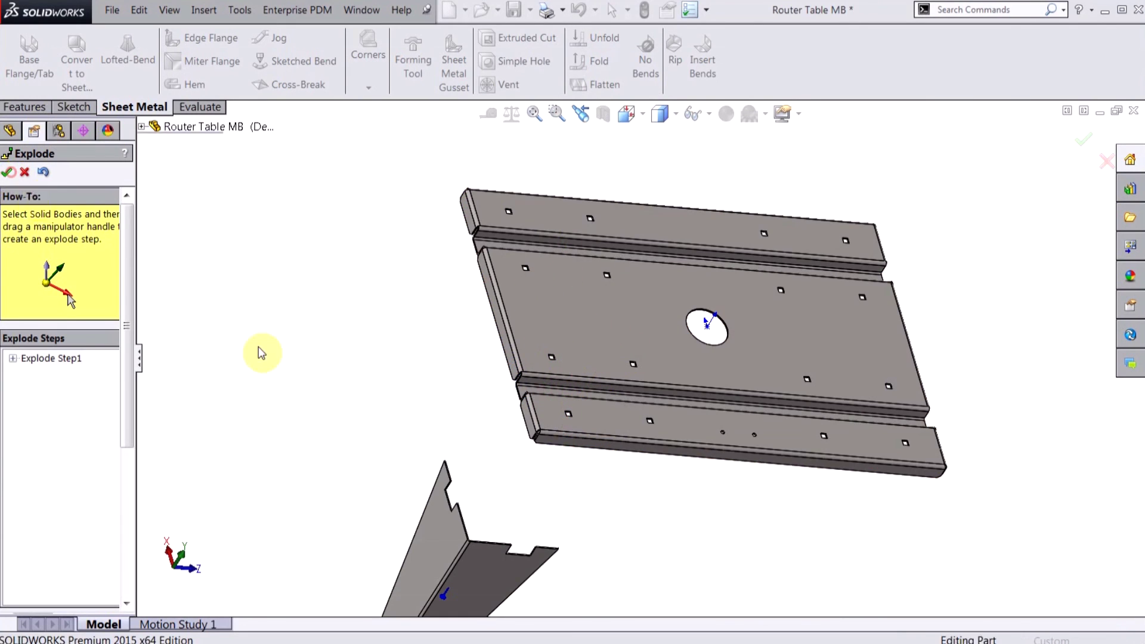
pyautogui.press('f')
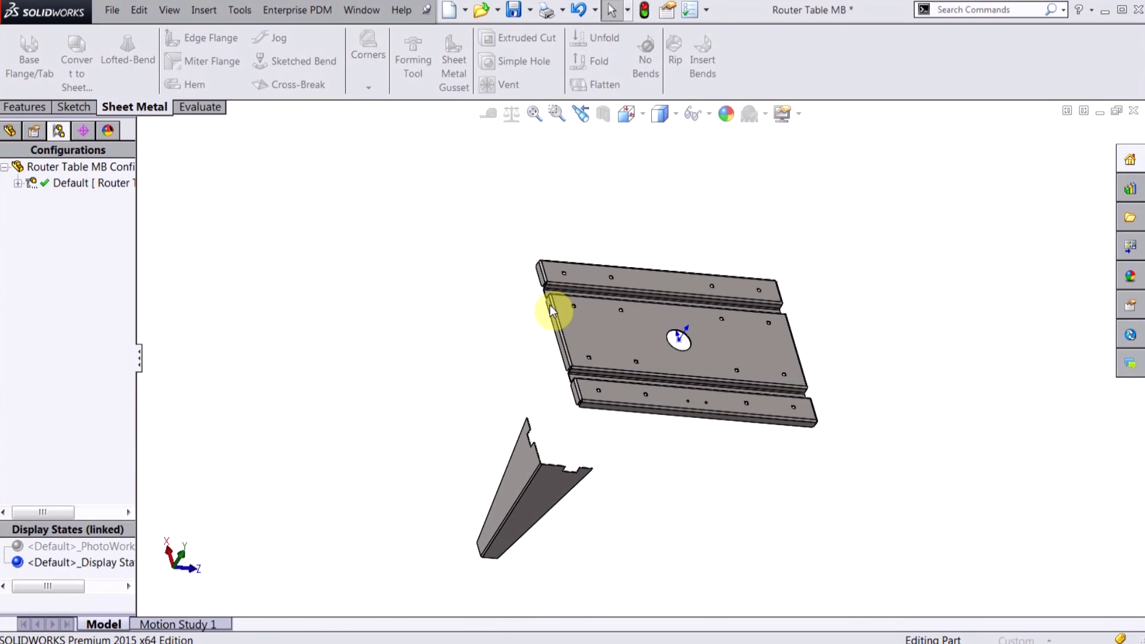
pyautogui.moveTo(555, 306); pyautogui.dragTo(609, 210, button='middle')
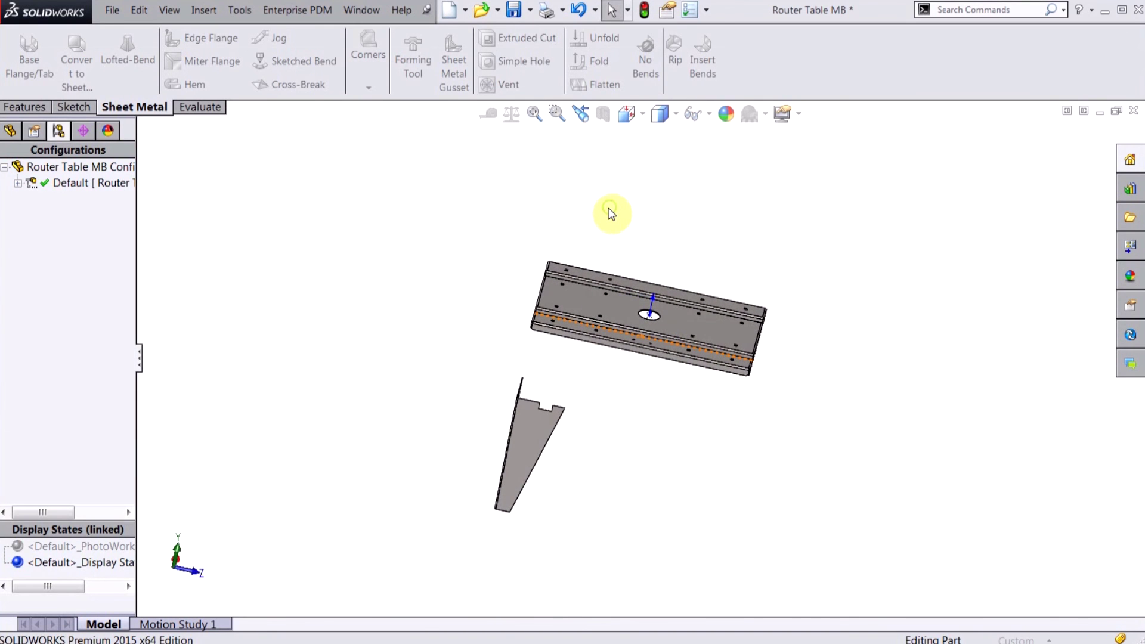